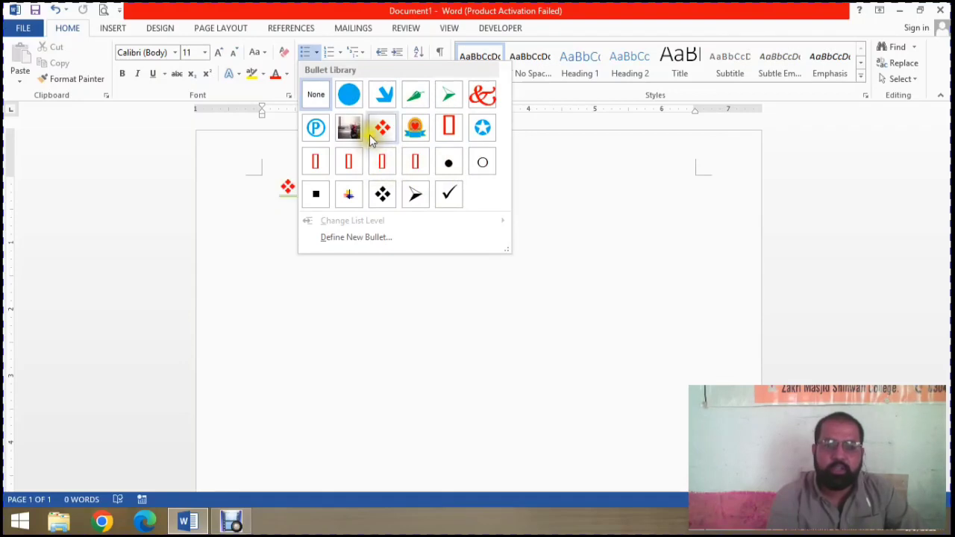
- Make a sample list with the red four-diamond bullet, and define a new bullet for all its lines using the Wingdings boxed X symbol
left_click(396, 132)
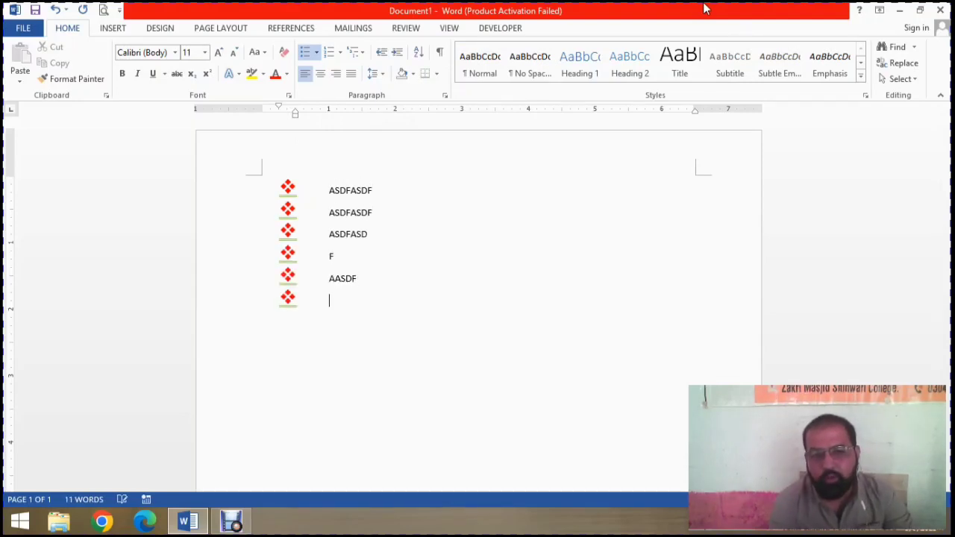
key("ctrl+a")
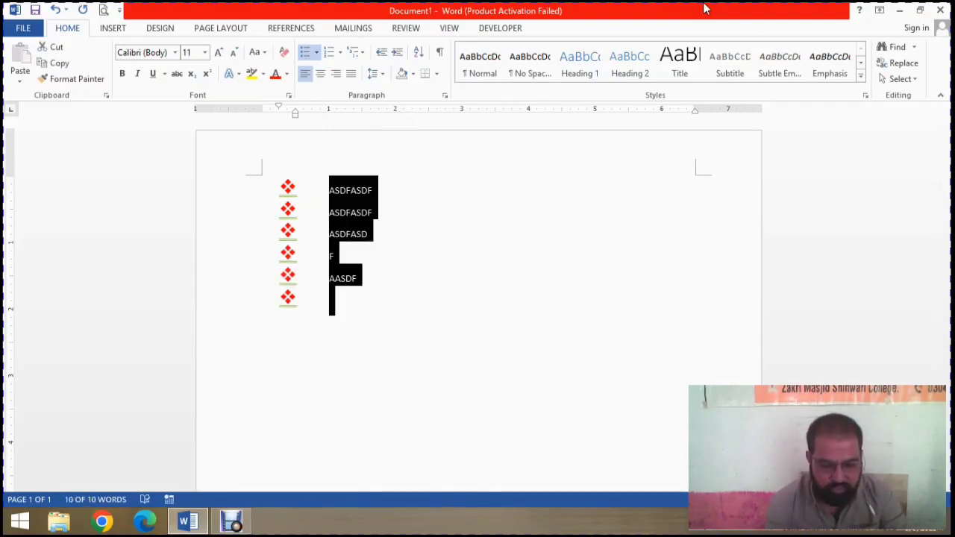
left_click(316, 52)
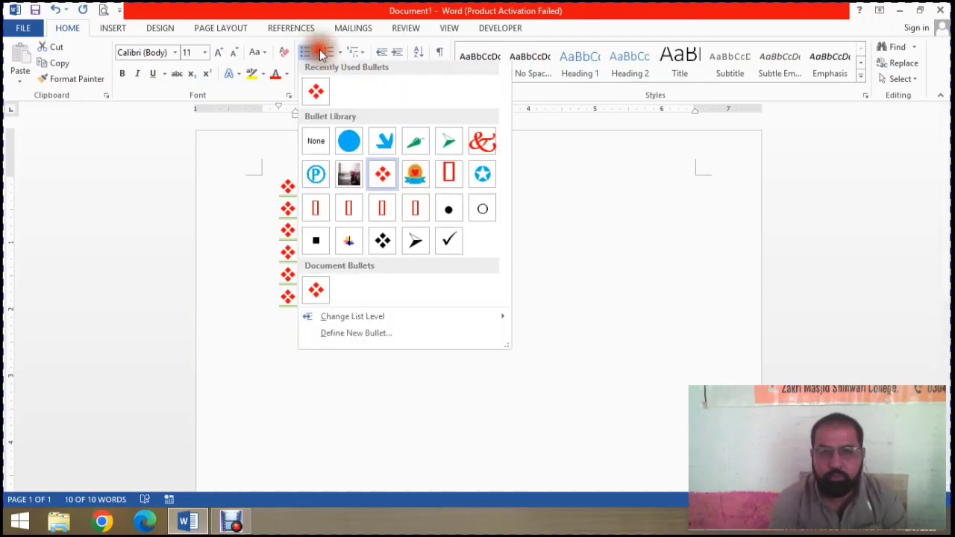
left_click(371, 337)
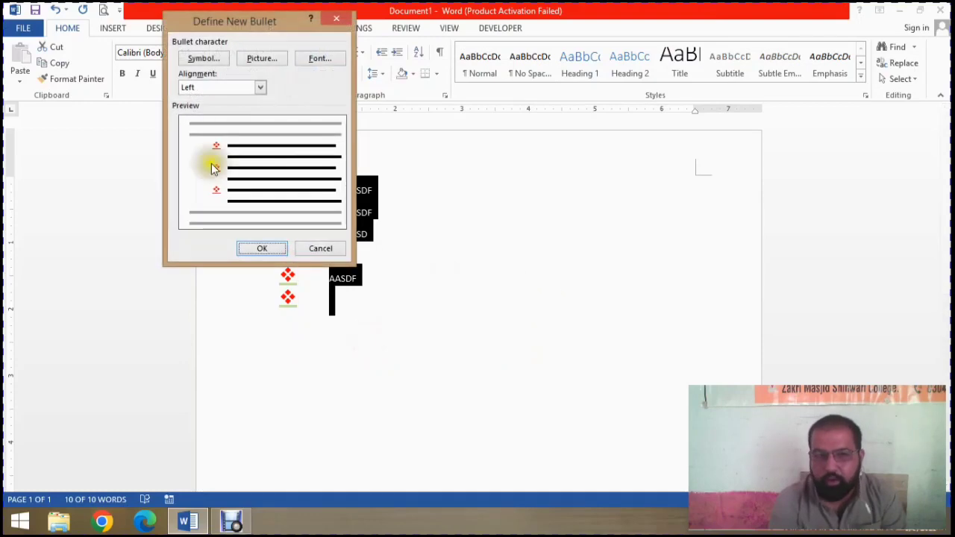
left_click(203, 59)
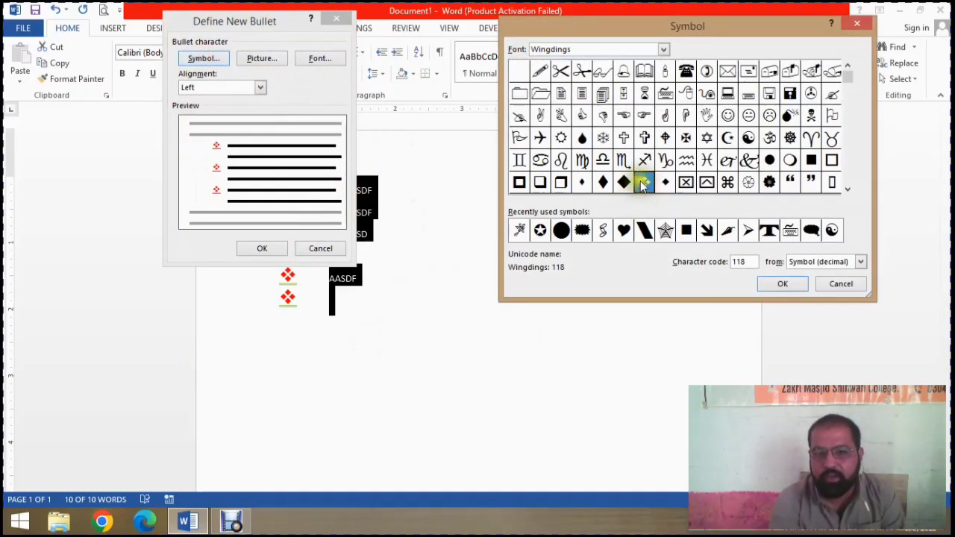
left_click(780, 279)
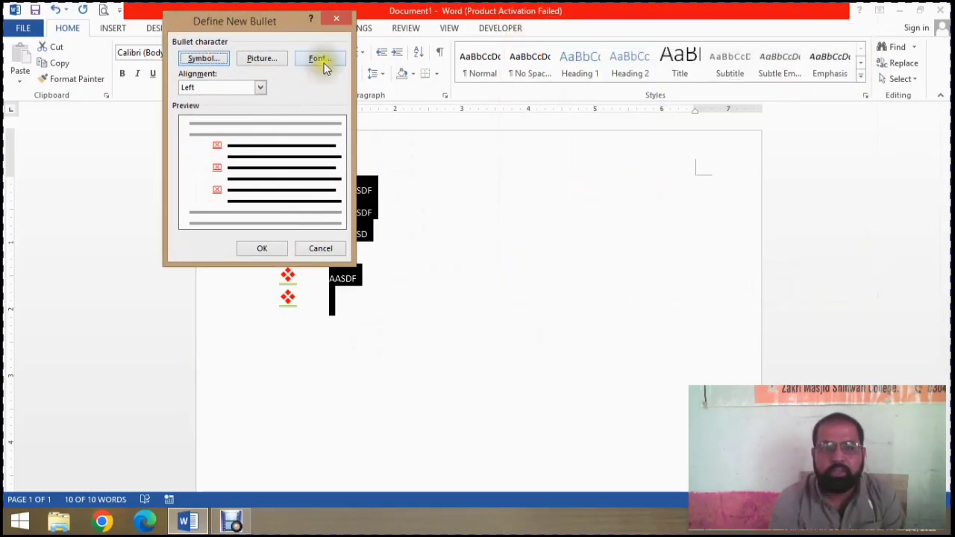
- Format the new bullet as bold italic at size 22 and apply it to the whole list
left_click(323, 60)
left_click(729, 235)
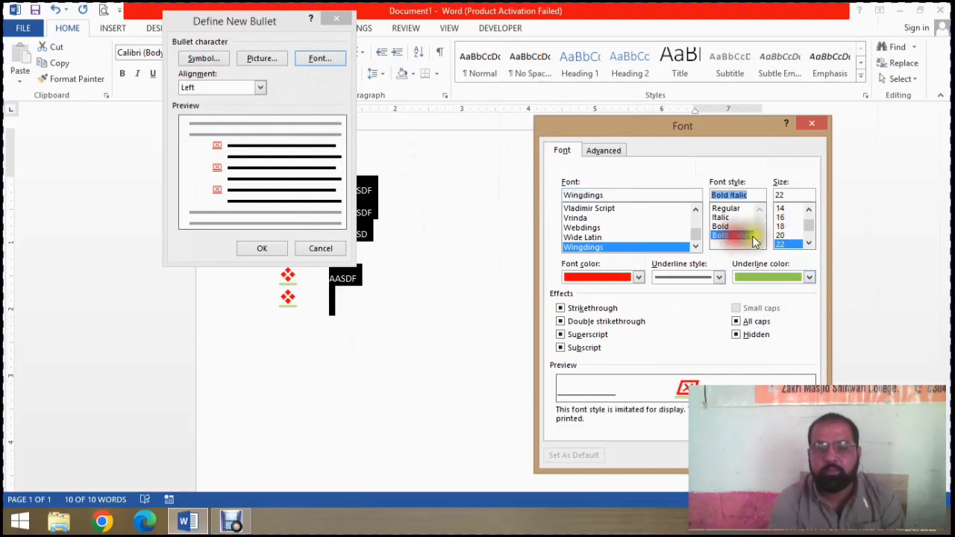
left_click(791, 246)
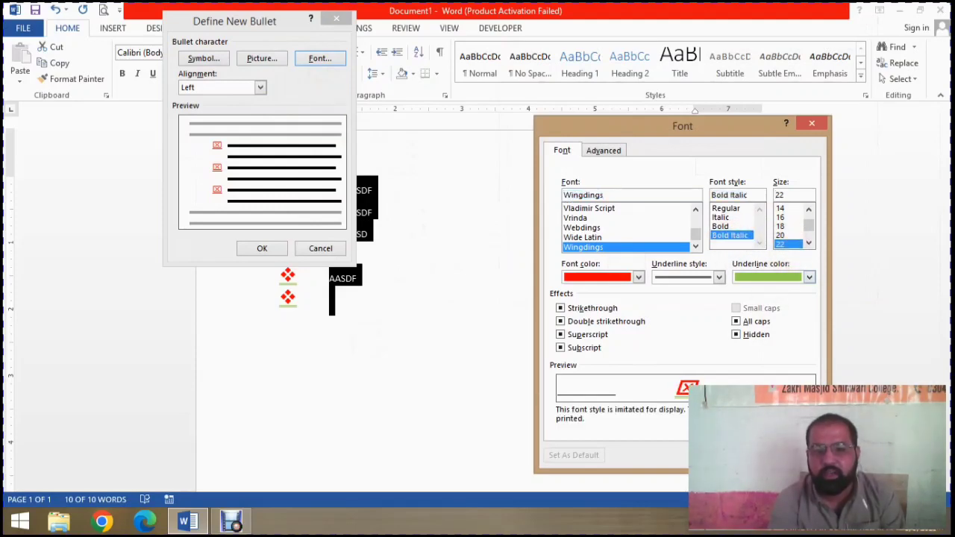
left_click(737, 455)
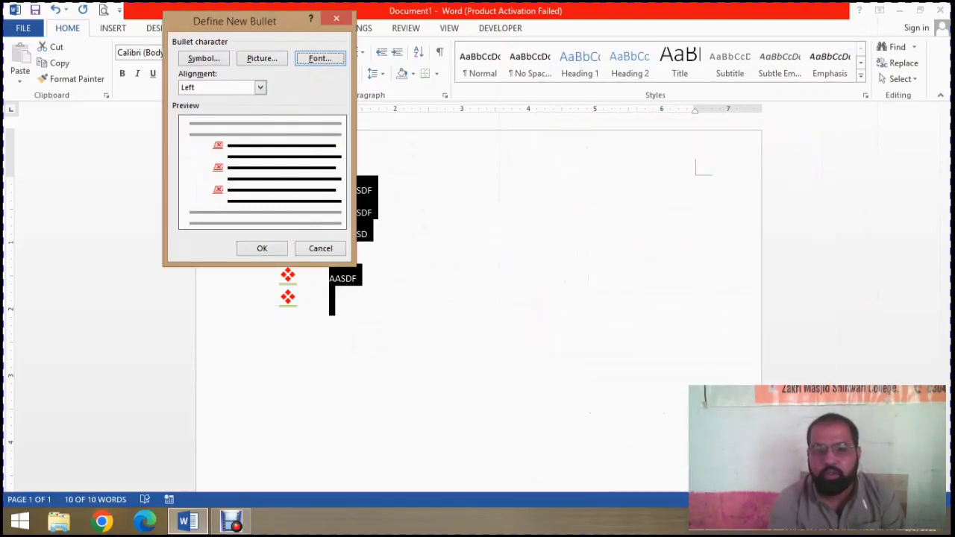
left_click(258, 249)
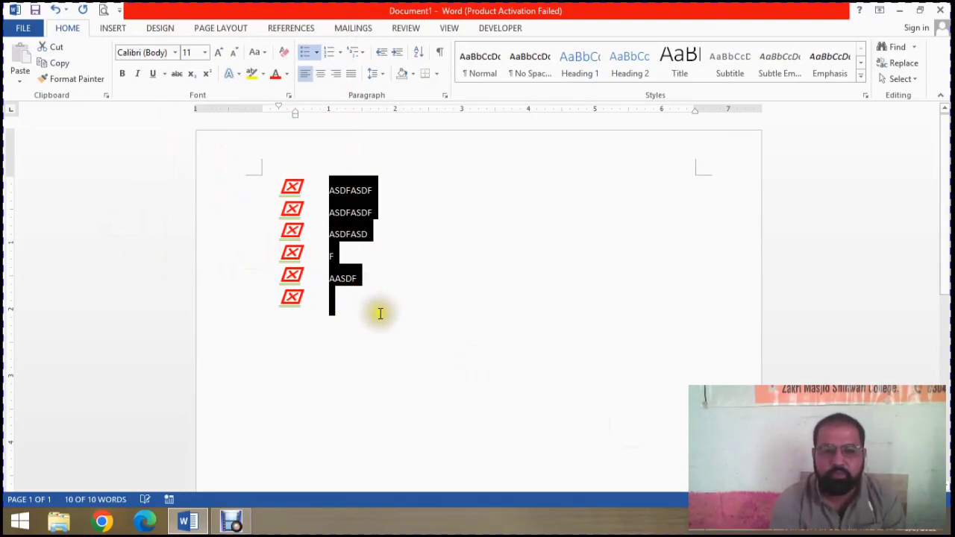
- Clear the bulleted list and create a numbered list in the green italic 1) format with sample entries starting with AGDFGTSDFG
key("Delete")
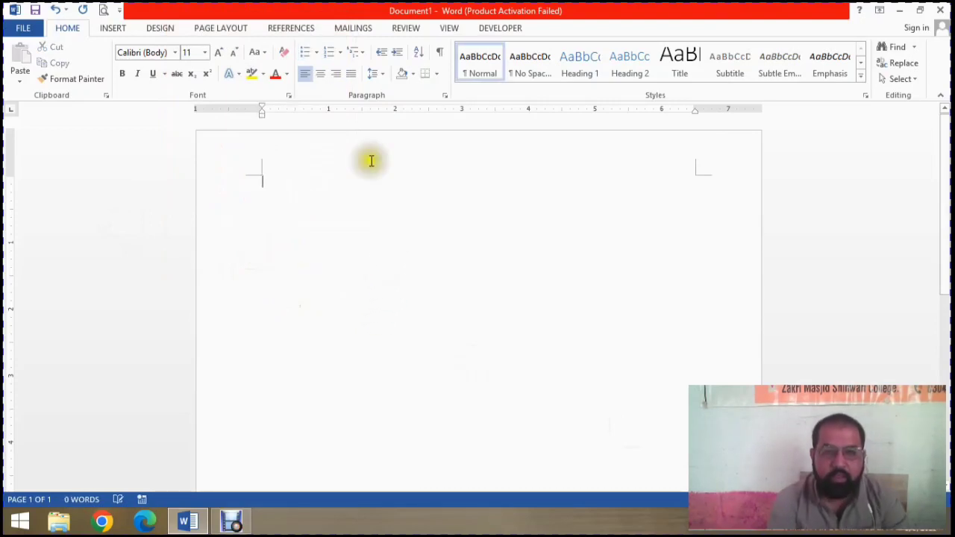
left_click(339, 54)
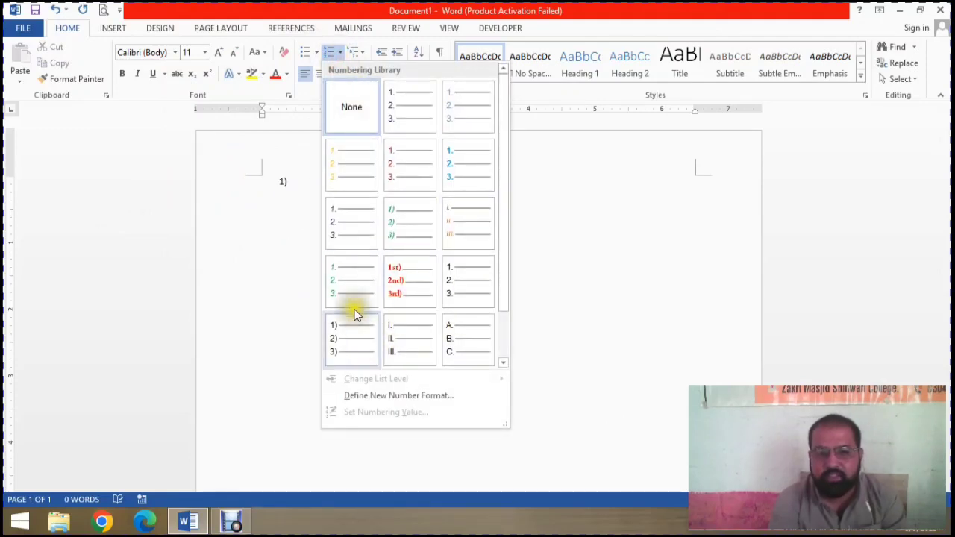
left_click(415, 231)
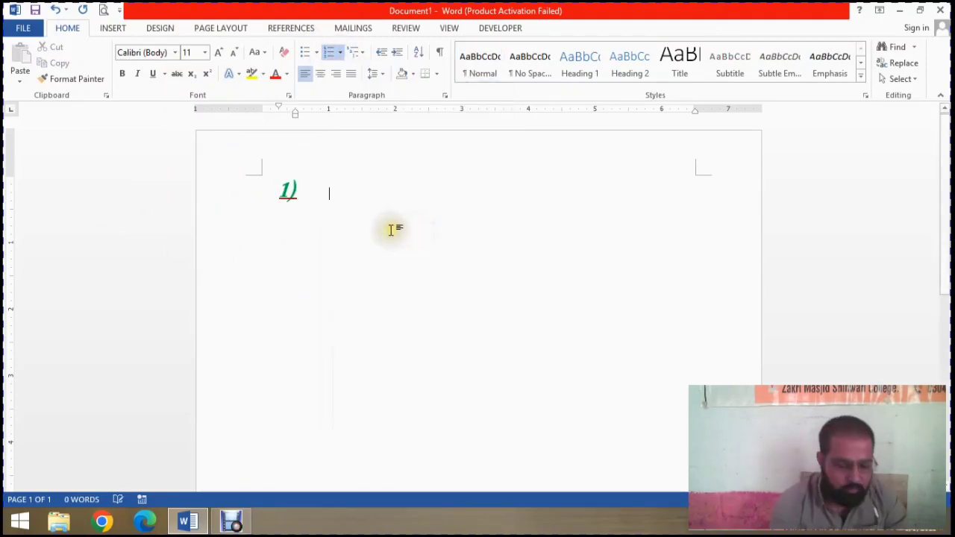
type("AGDFGTSDFG")
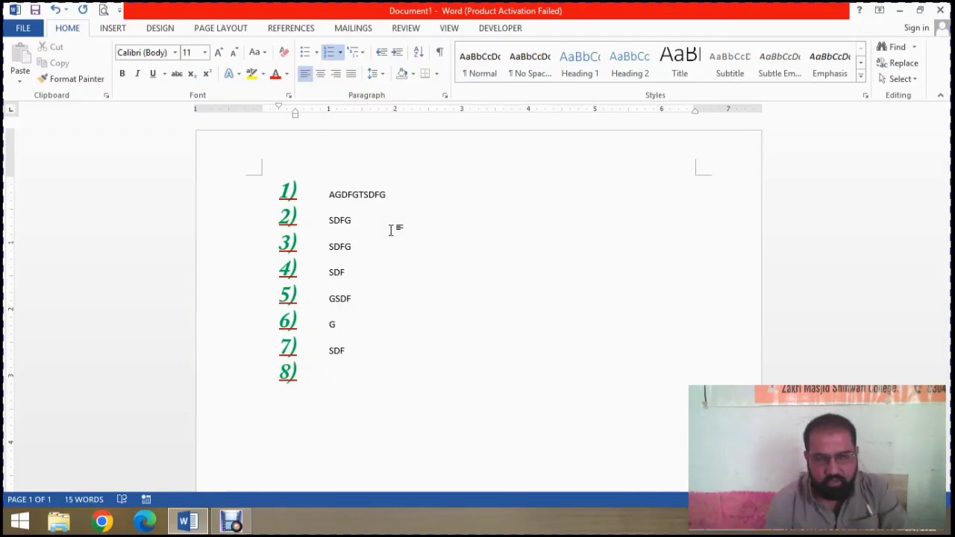
- Clear the numbered list and build a 1., 1.1., 1.1.1. multilevel list headed SCIENCE, with sample entries nested down to the fourth level
key("ctrl+a")
key("Delete")
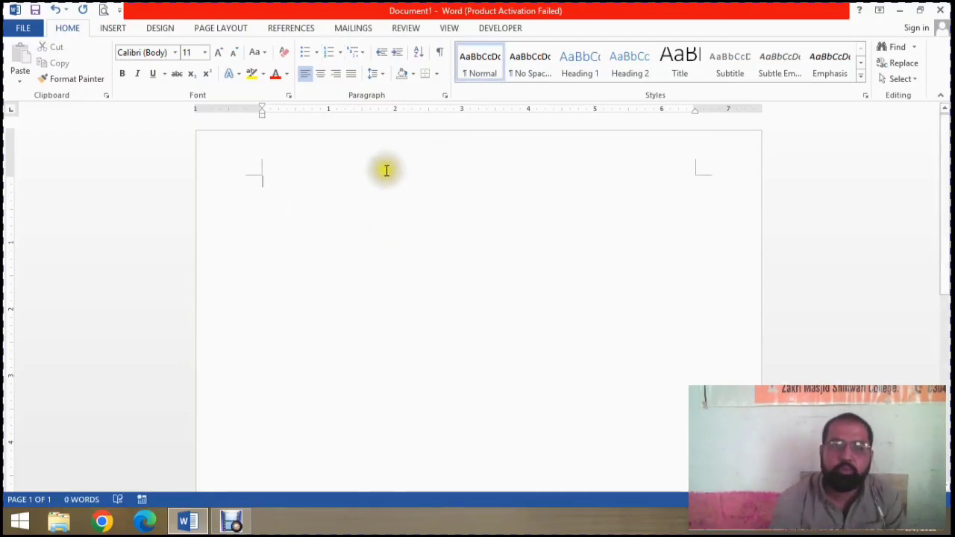
left_click(364, 52)
mouse_move(457, 215)
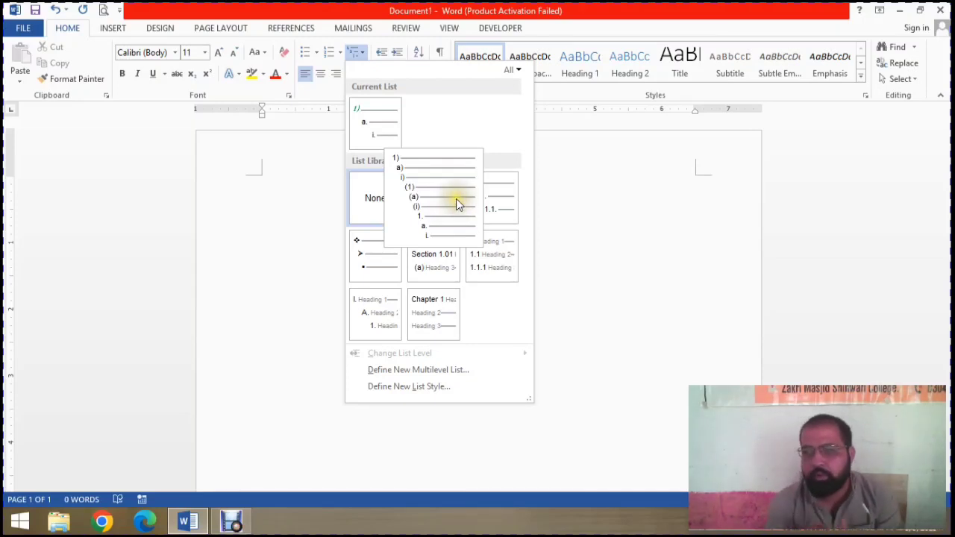
left_click(498, 220)
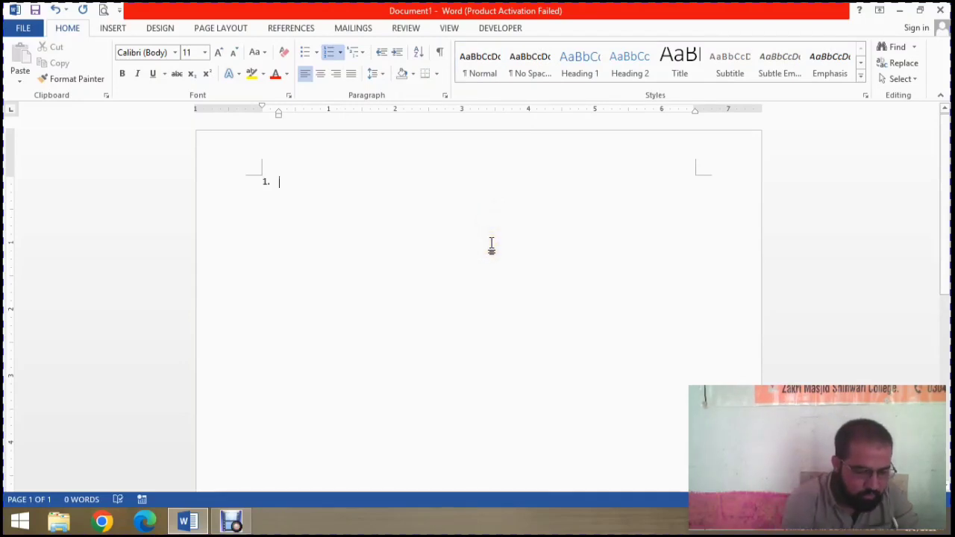
type("SX")
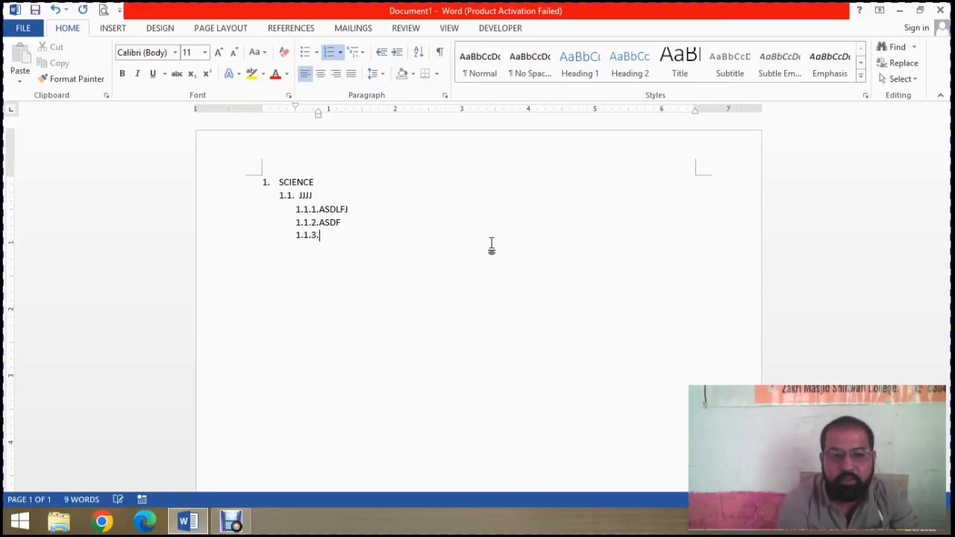
type("DJ")
key("Return")
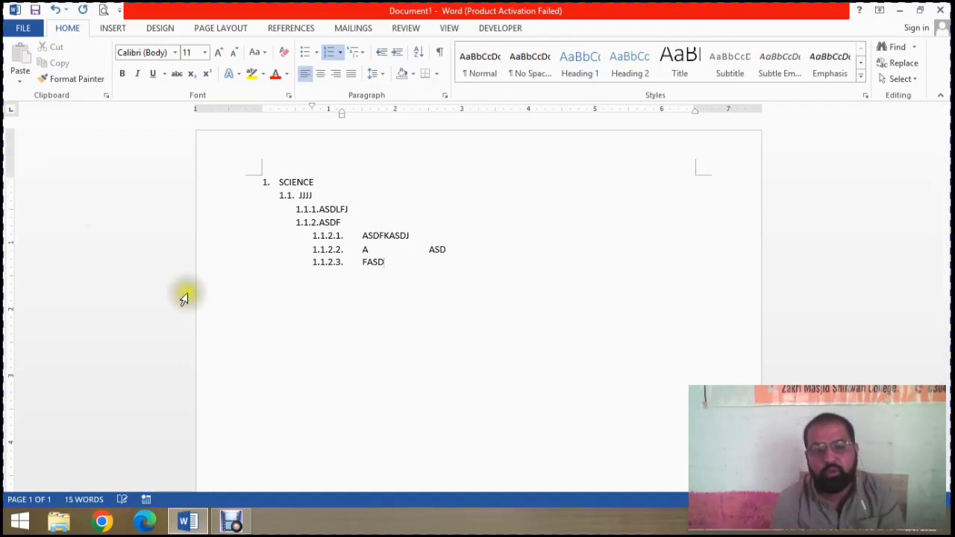
- Examine the number format settings of several levels in the multilevel list definition for the selected list lines
left_click_drag(335, 270, 232, 172)
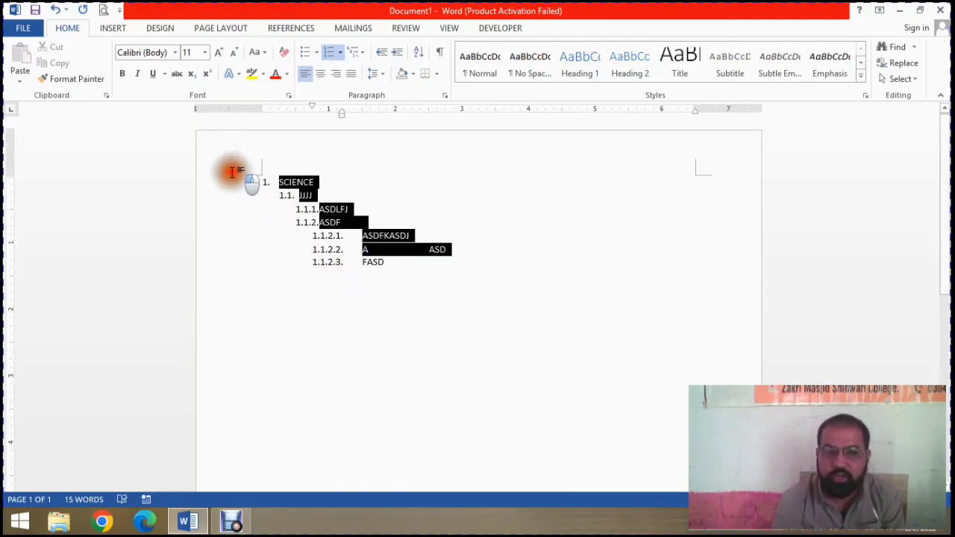
left_click(366, 271)
left_click_drag(348, 249, 254, 177)
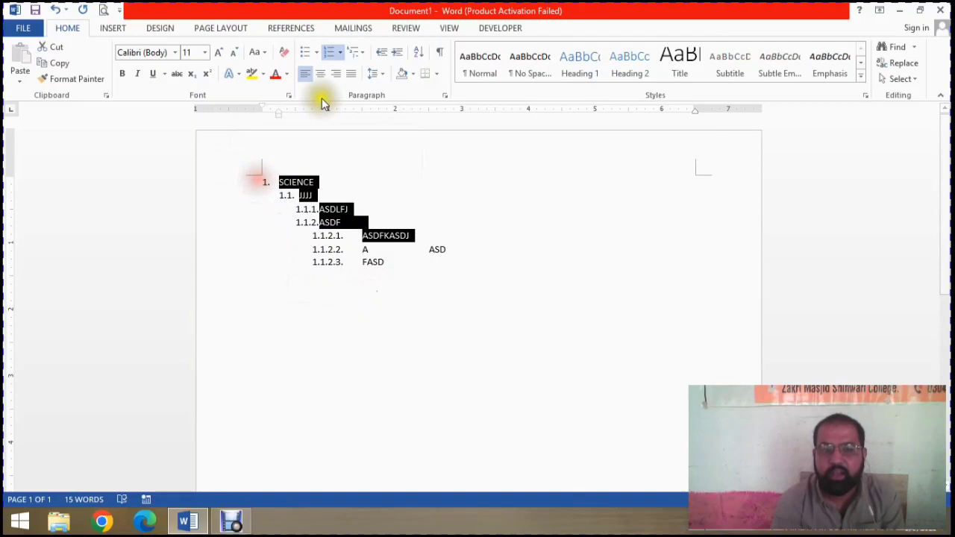
left_click(364, 51)
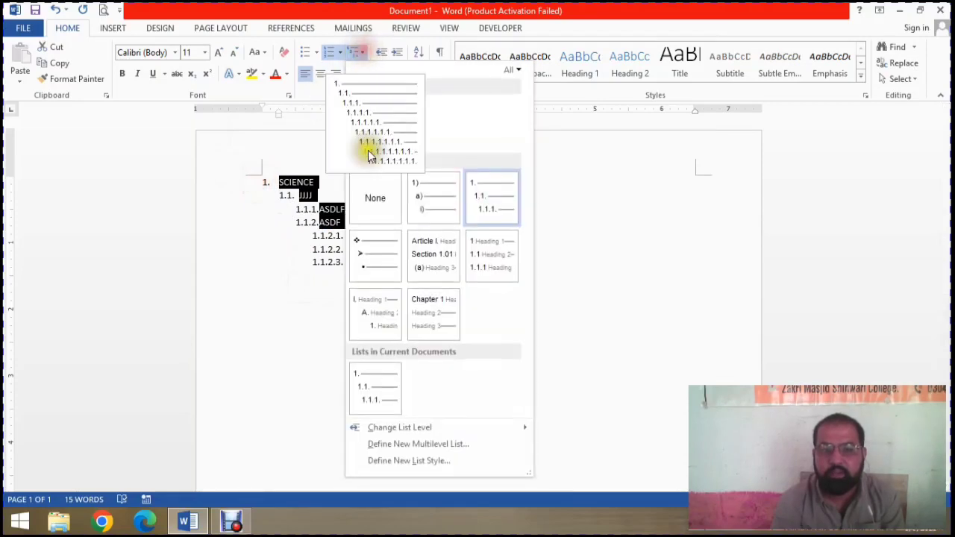
left_click(393, 444)
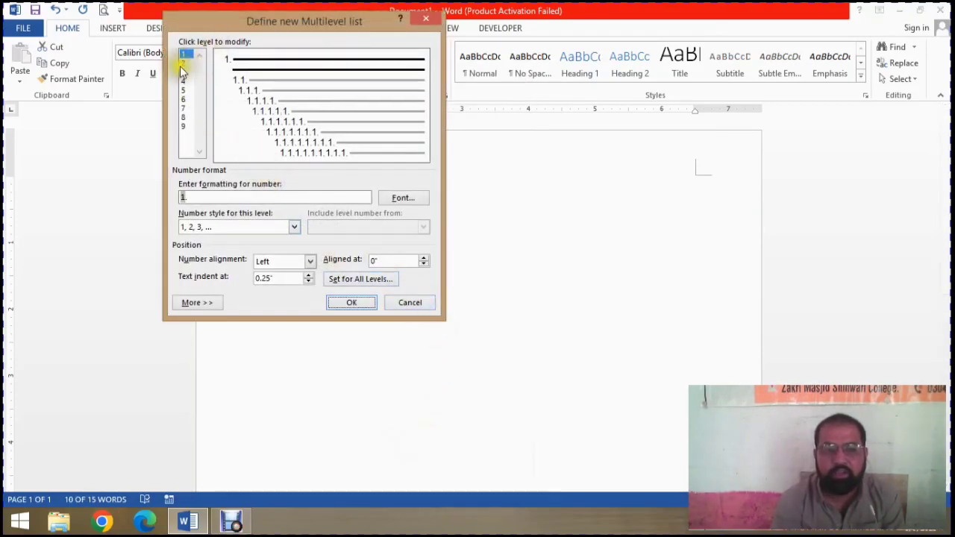
left_click(187, 63)
left_click(187, 72)
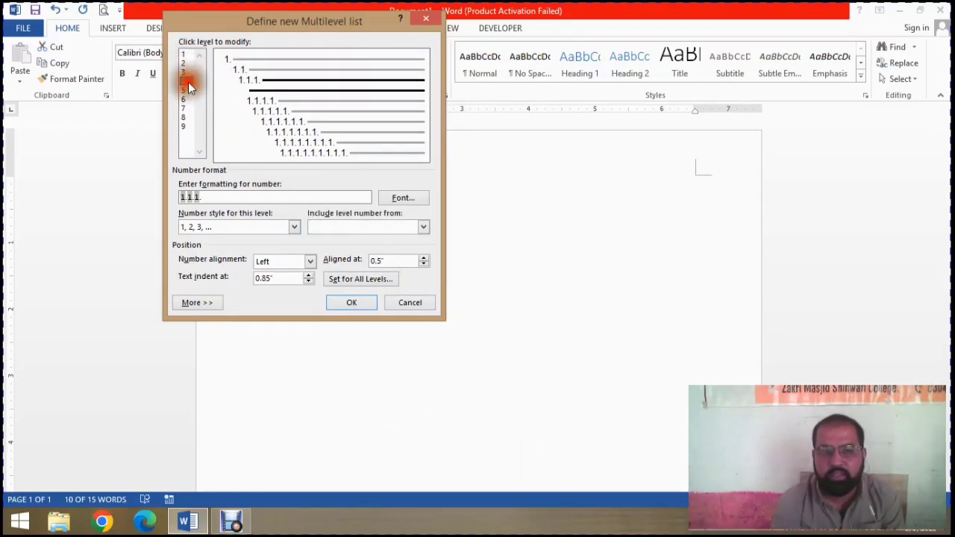
left_click(188, 82)
left_click(188, 99)
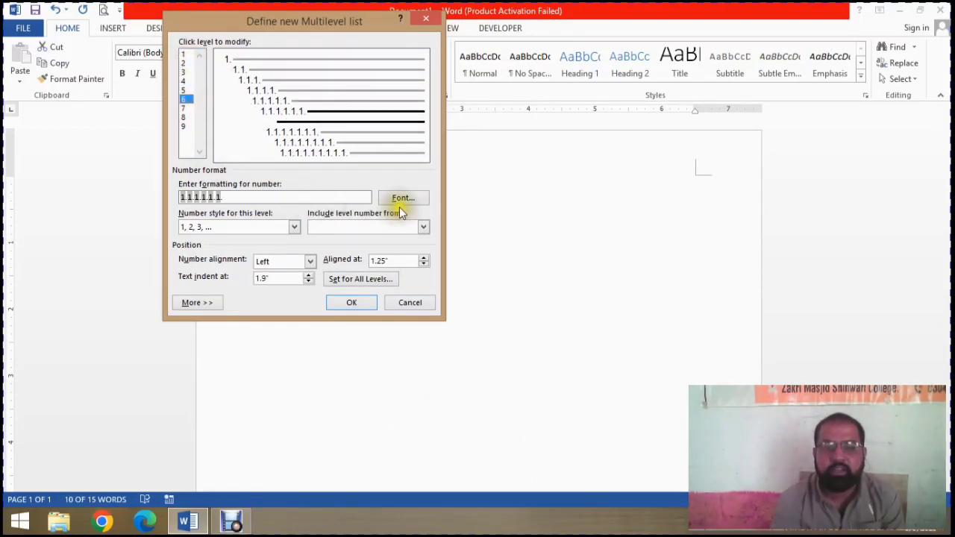
left_click(358, 302)
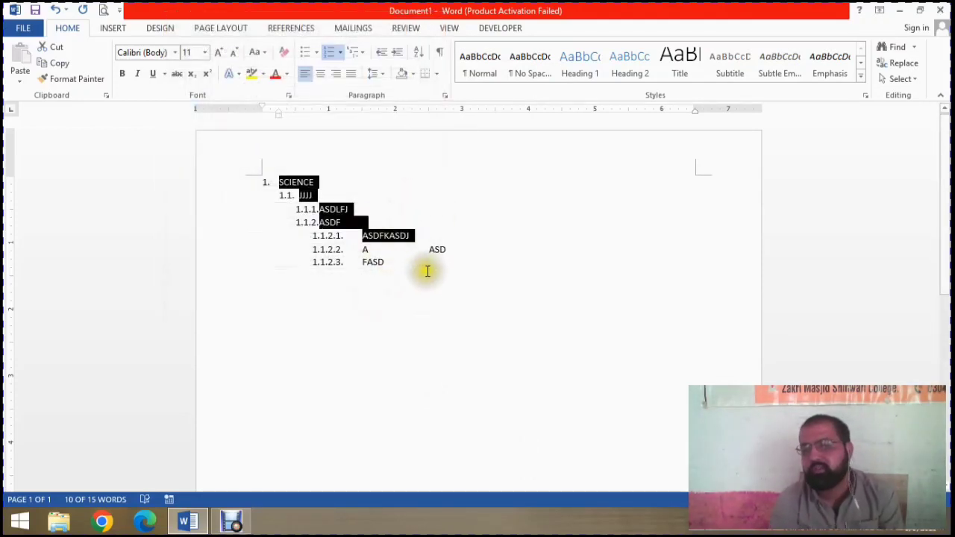
- Delete the entire multilevel list and generate sample paragraphs with =RAND()
left_click_drag(422, 271, 57, 86)
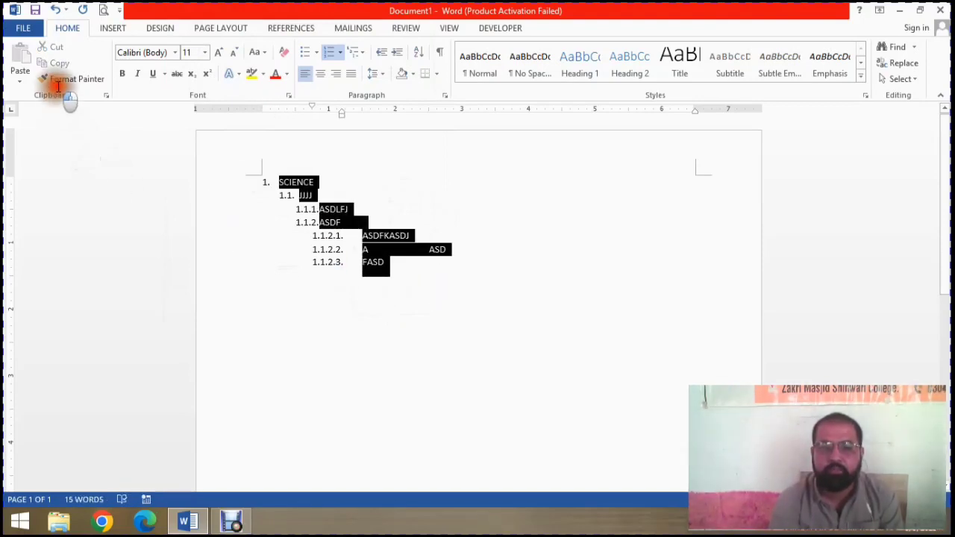
key("Delete")
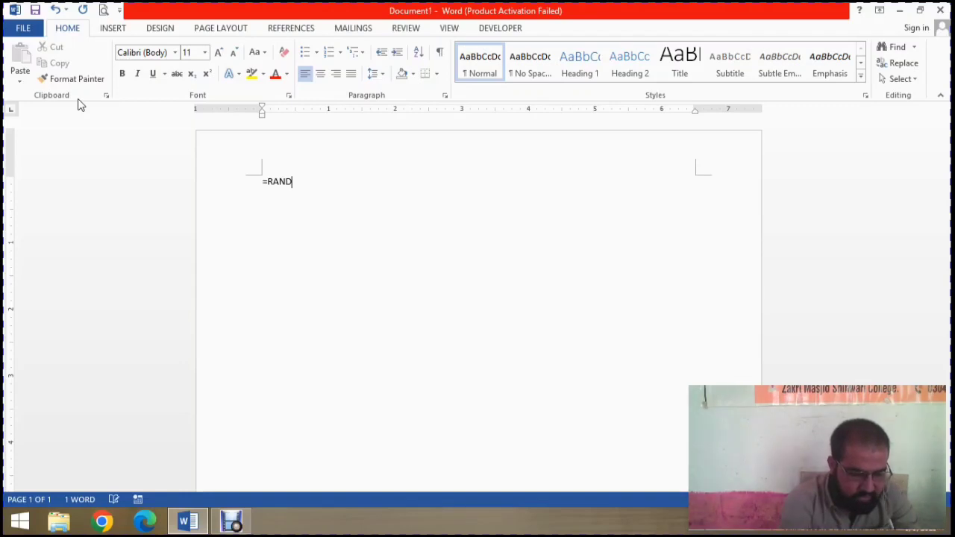
type("\\")
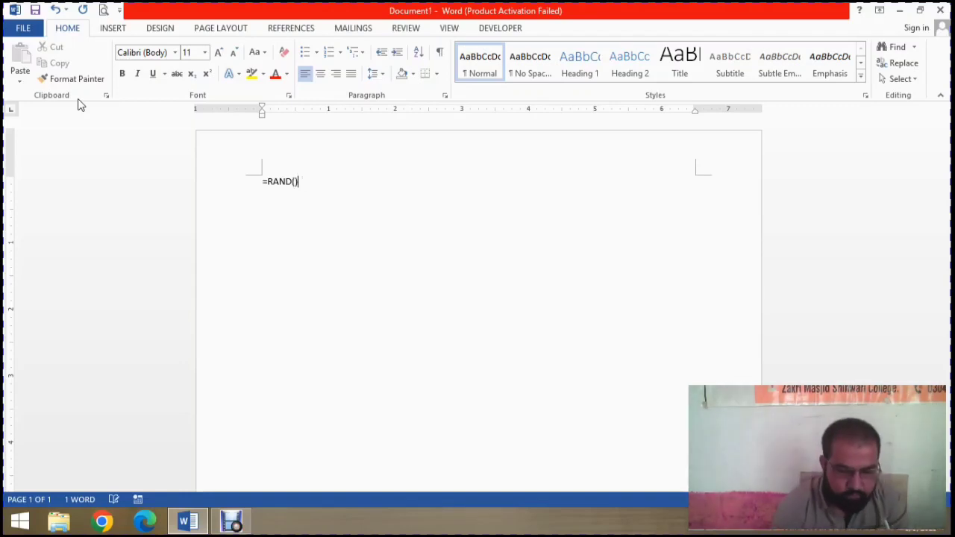
key("Return")
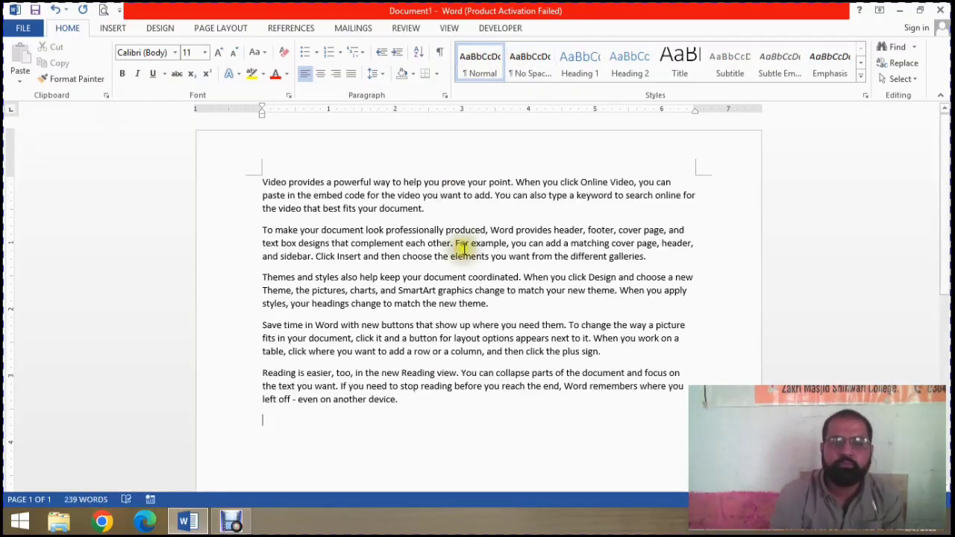
- Select all the sample paragraphs and increase their left indent by five levels
left_click_drag(409, 431, 123, 183)
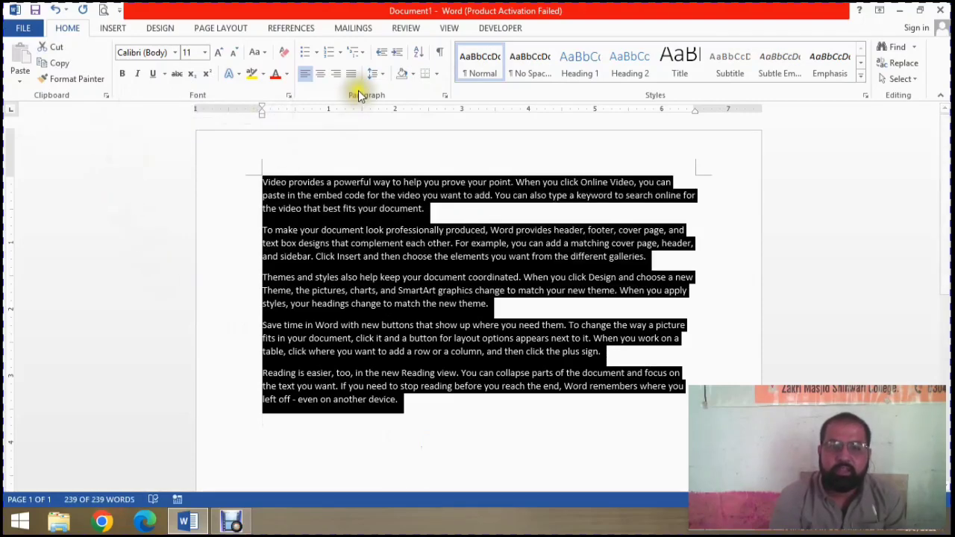
left_click(395, 55)
left_click(395, 56)
left_click(396, 55)
left_click(395, 55)
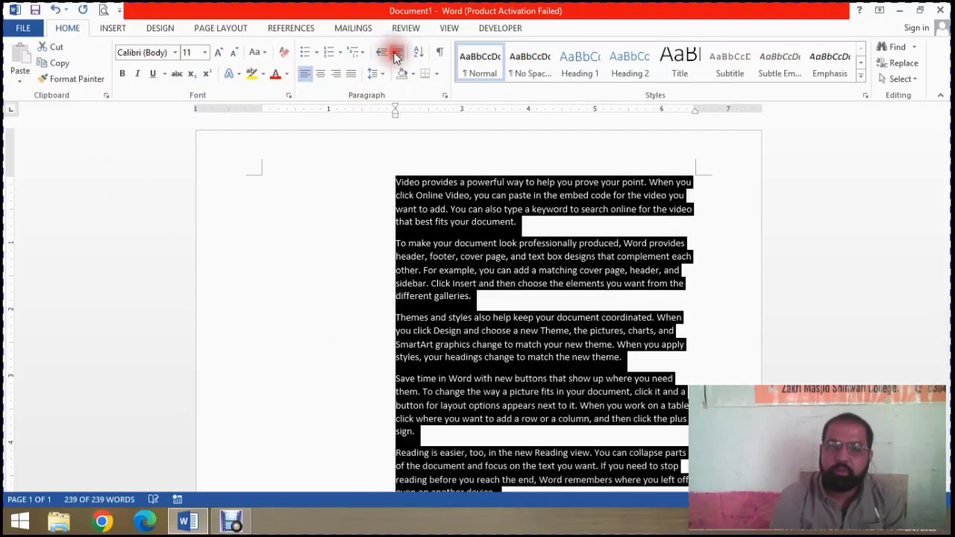
left_click(395, 55)
- Decrease the indent of the selected paragraphs back to the left margin
left_click(380, 52)
left_click(381, 53)
left_click(380, 52)
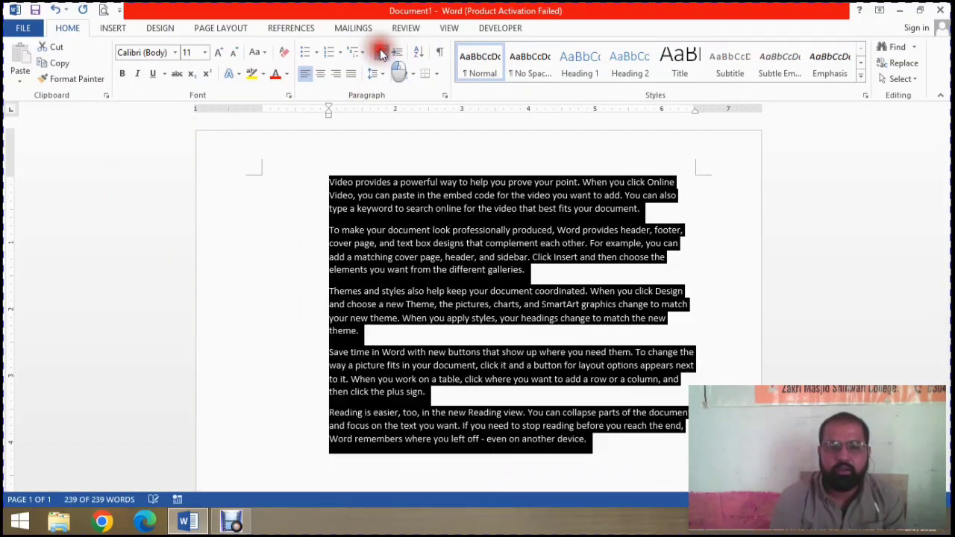
left_click(380, 52)
left_click(381, 52)
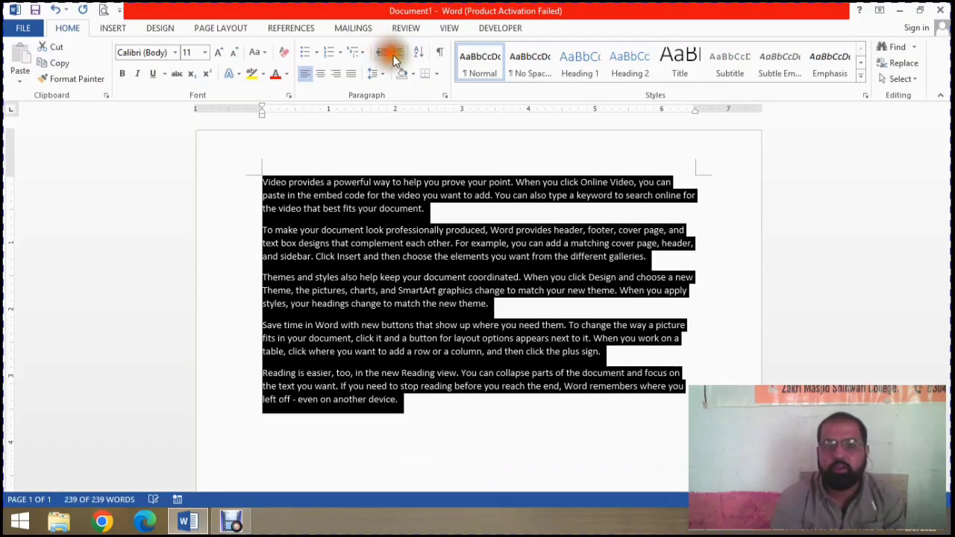
- Increase the left indent of the selected paragraphs by four levels and bring them back to the left margin
left_click(397, 56)
left_click(397, 55)
left_click(397, 55)
left_click(397, 55)
left_click(381, 52)
left_click(380, 52)
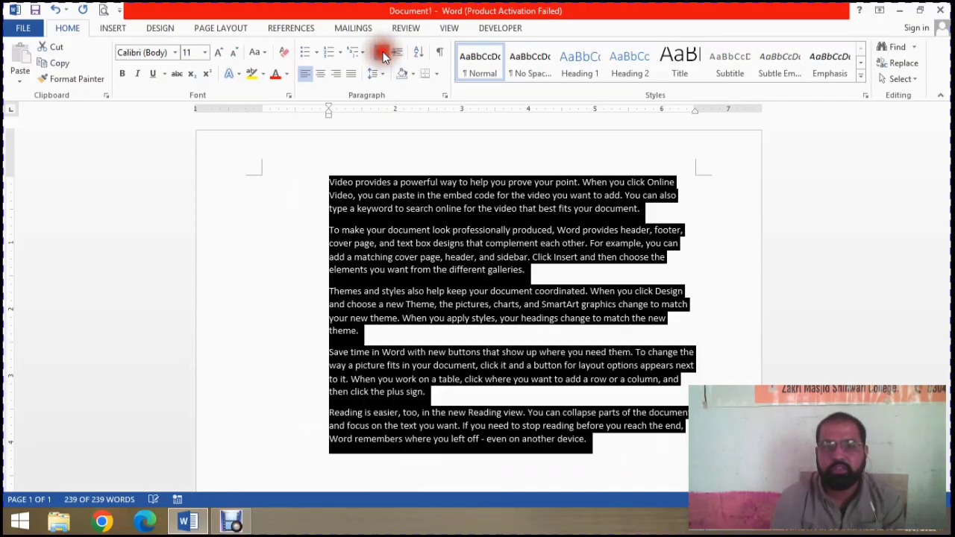
left_click(381, 53)
left_click(380, 53)
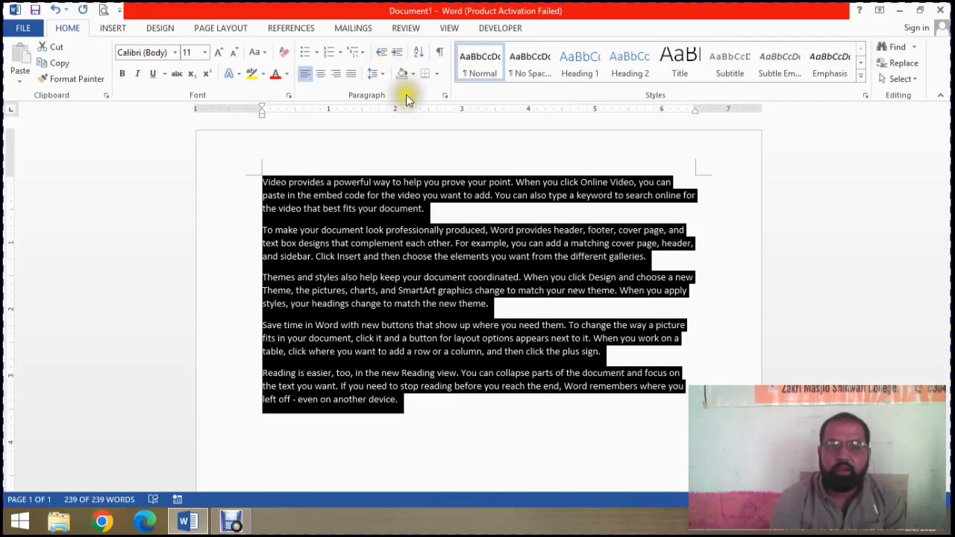
- Try centre and right alignment on the selected paragraphs and finish with justified alignment
left_click(319, 76)
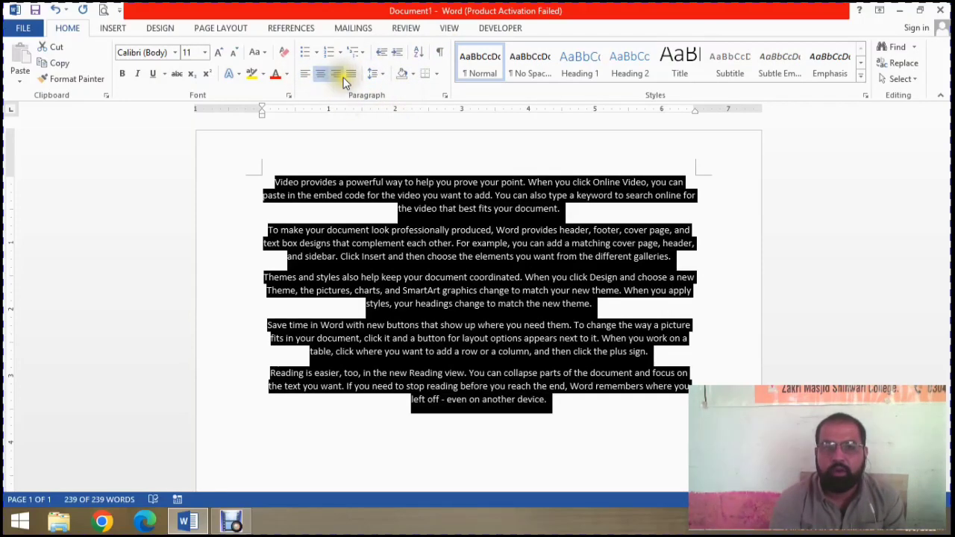
left_click(348, 75)
left_click(334, 76)
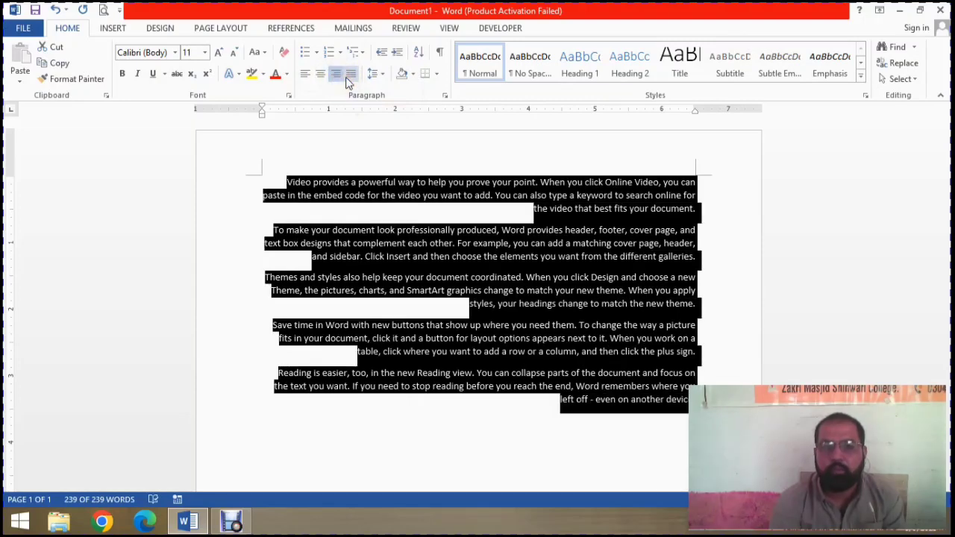
left_click(346, 77)
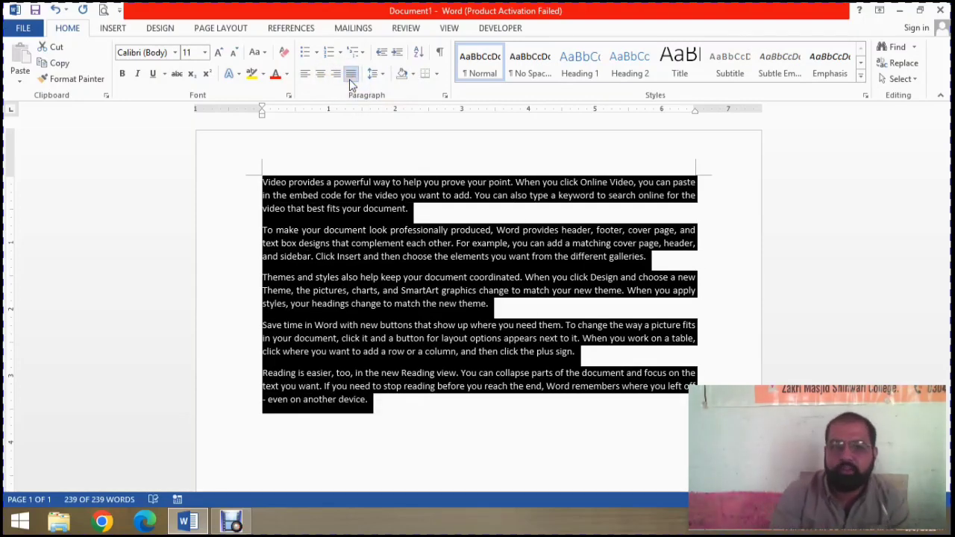
- Set the line spacing of the selected paragraphs to 3.0 and add space before each paragraph
left_click(378, 77)
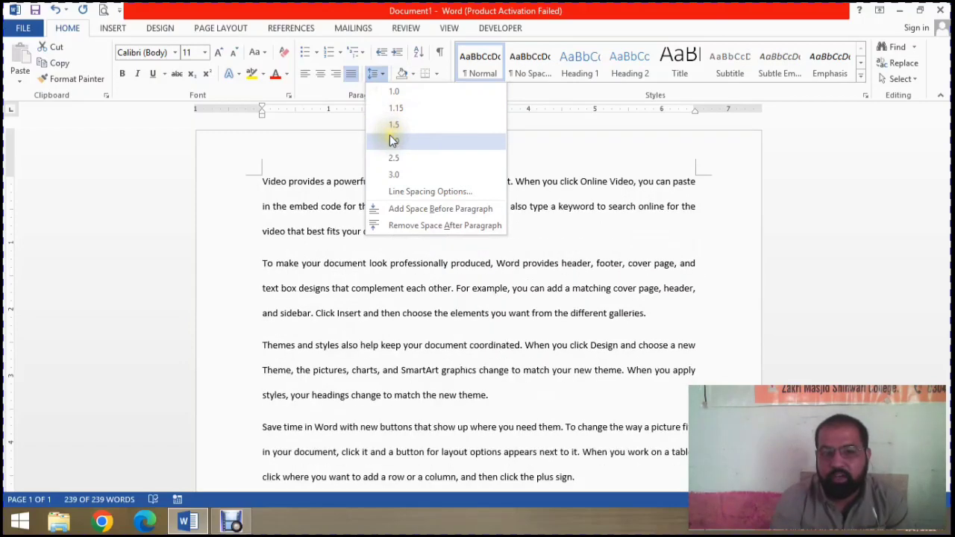
left_click(396, 176)
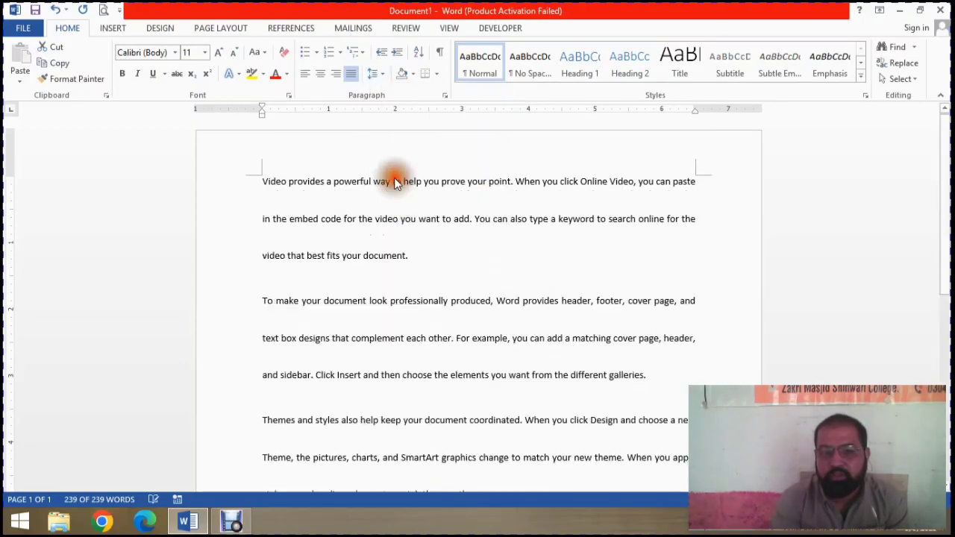
left_click(378, 75)
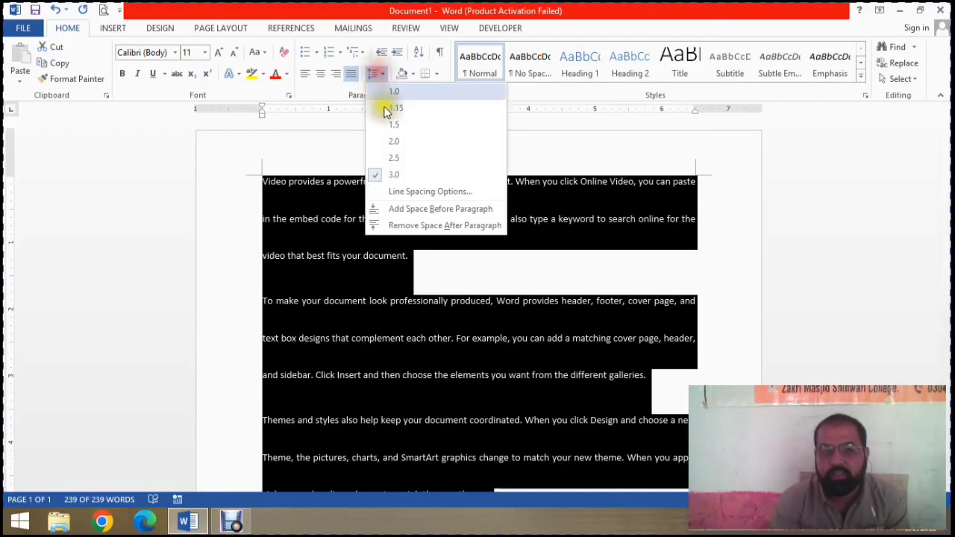
left_click(424, 206)
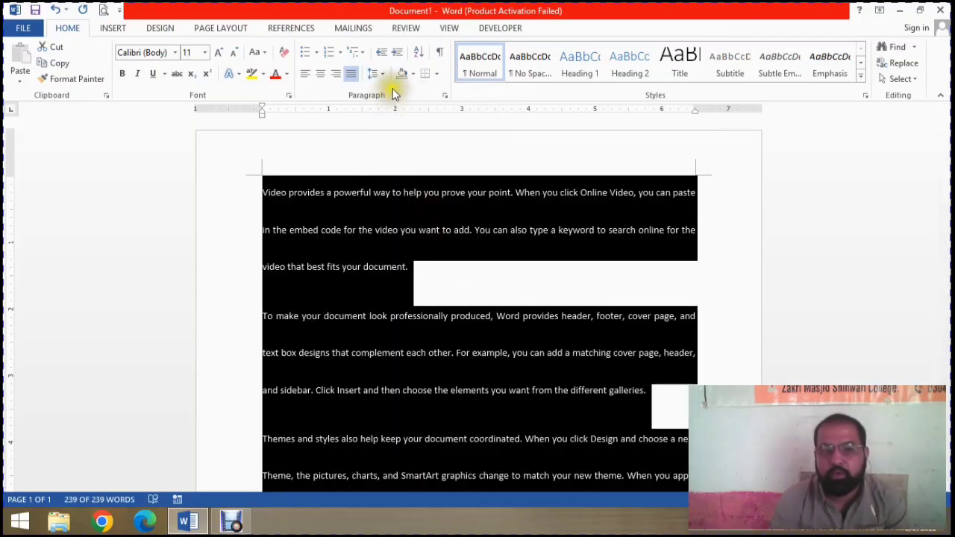
- Remove the space before and the space after the selected paragraphs
left_click(379, 74)
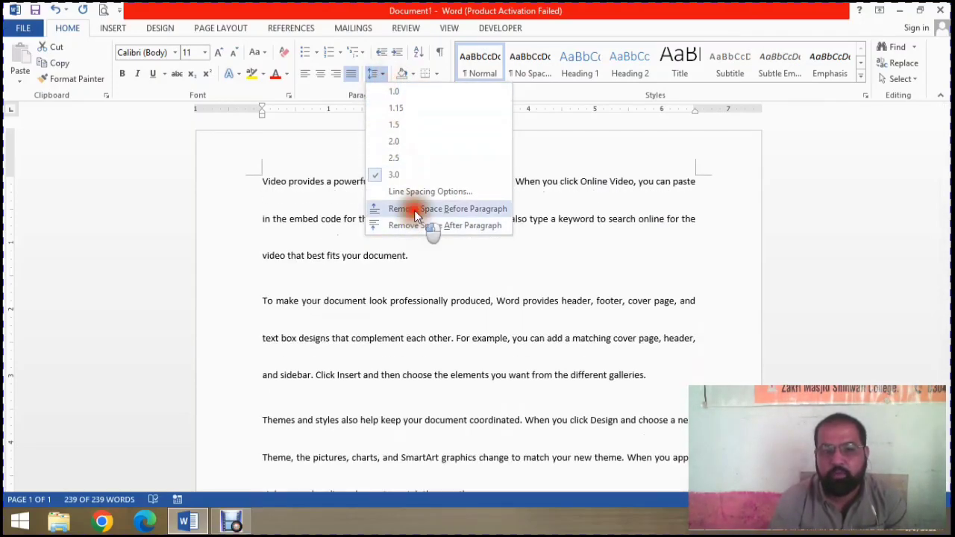
left_click(406, 209)
left_click(380, 78)
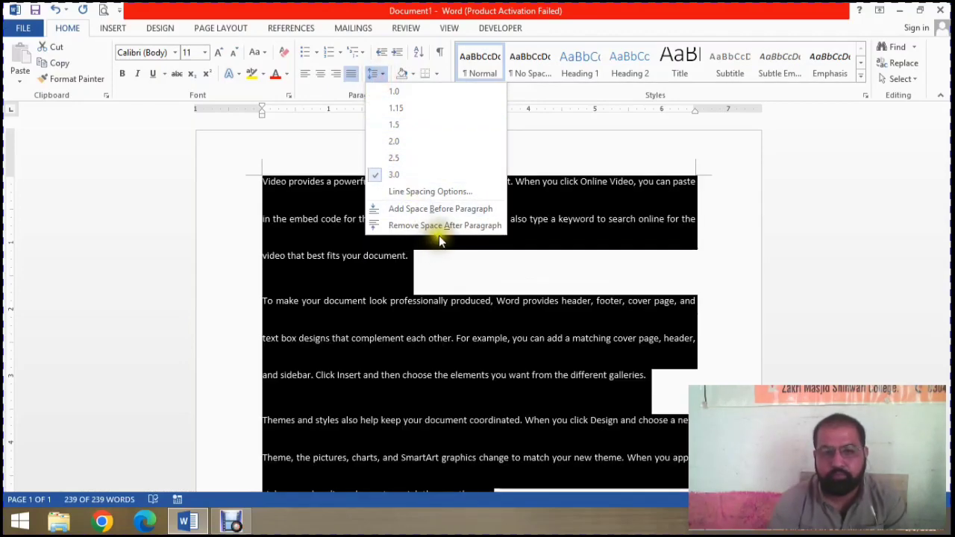
left_click(439, 231)
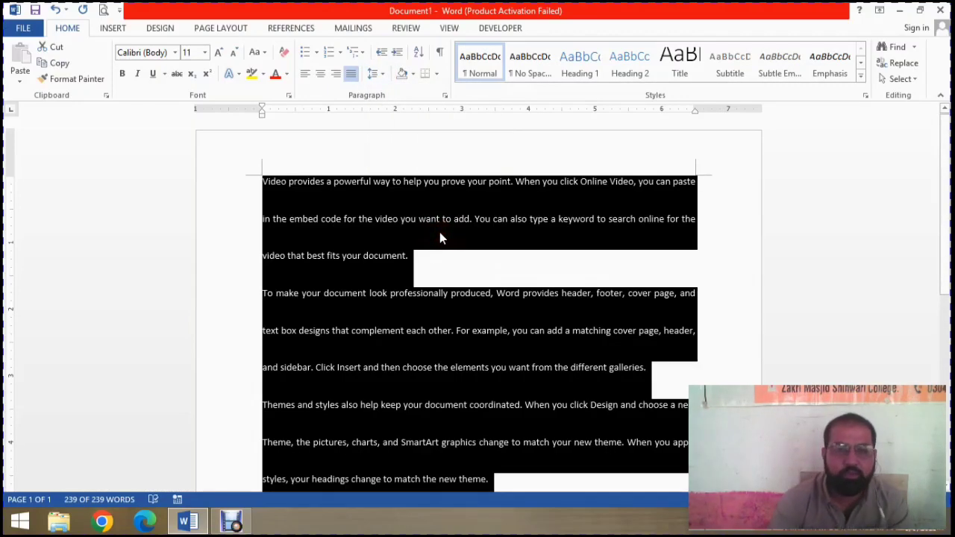
- Shade the selected paragraphs with the standard Orange color and clear the selection
left_click(411, 77)
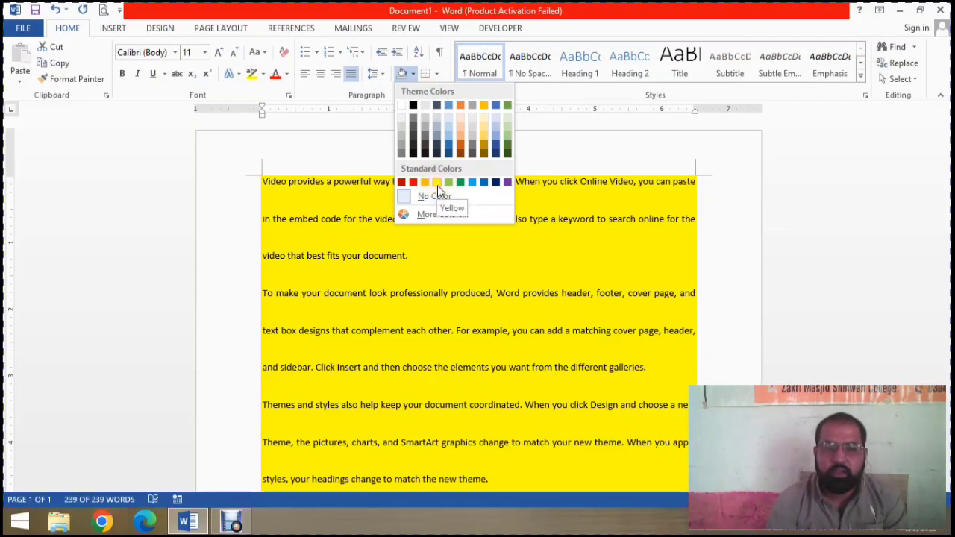
left_click(426, 182)
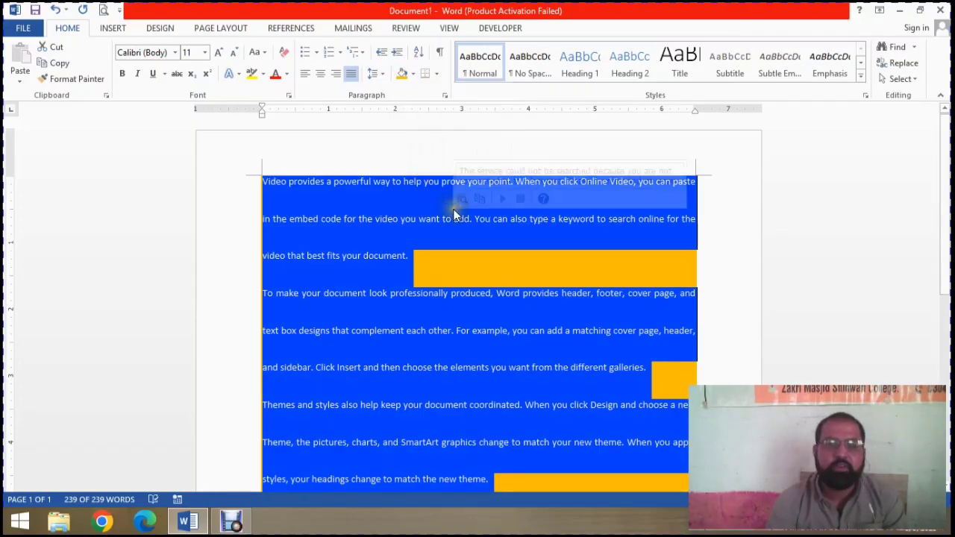
left_click(426, 272)
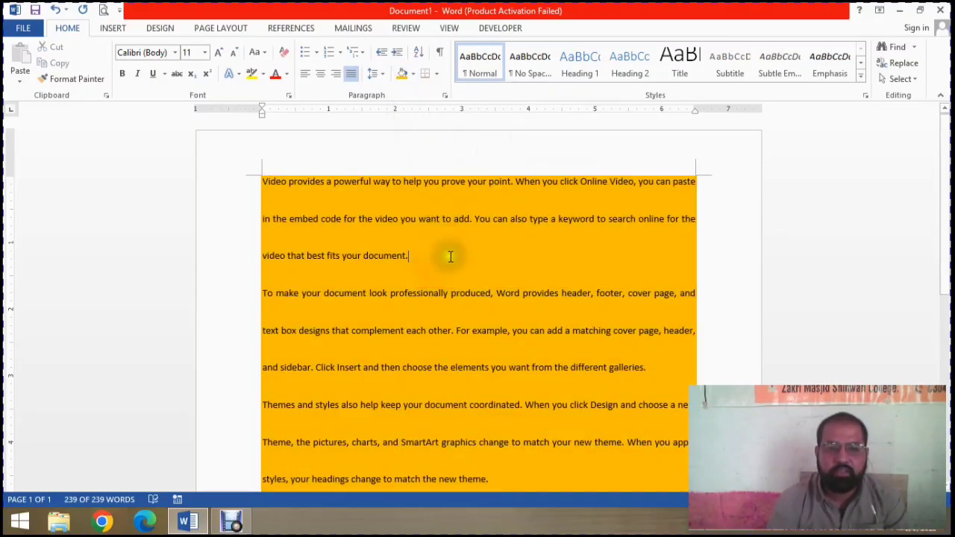
- Select the whole text and add bottom, top, left and right borders around it
key("ctrl+a")
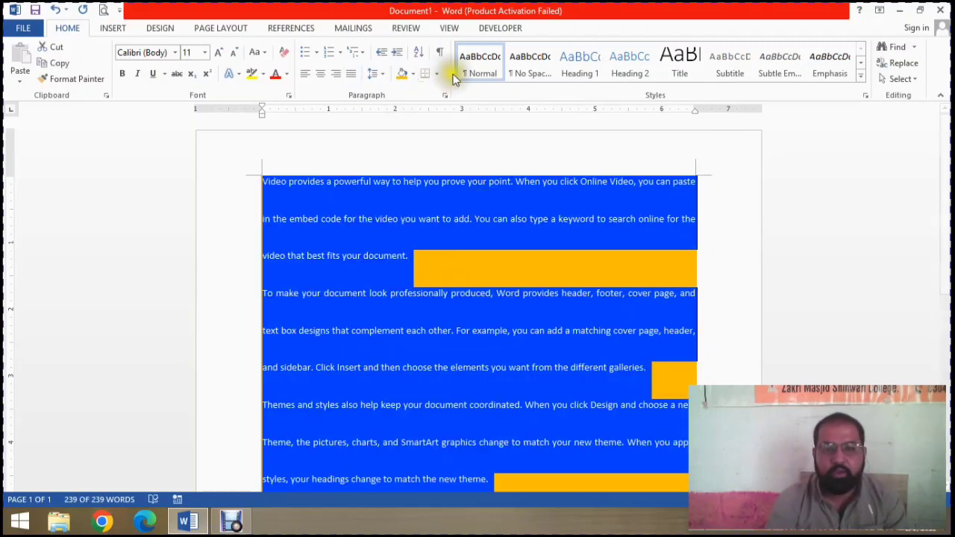
left_click(438, 74)
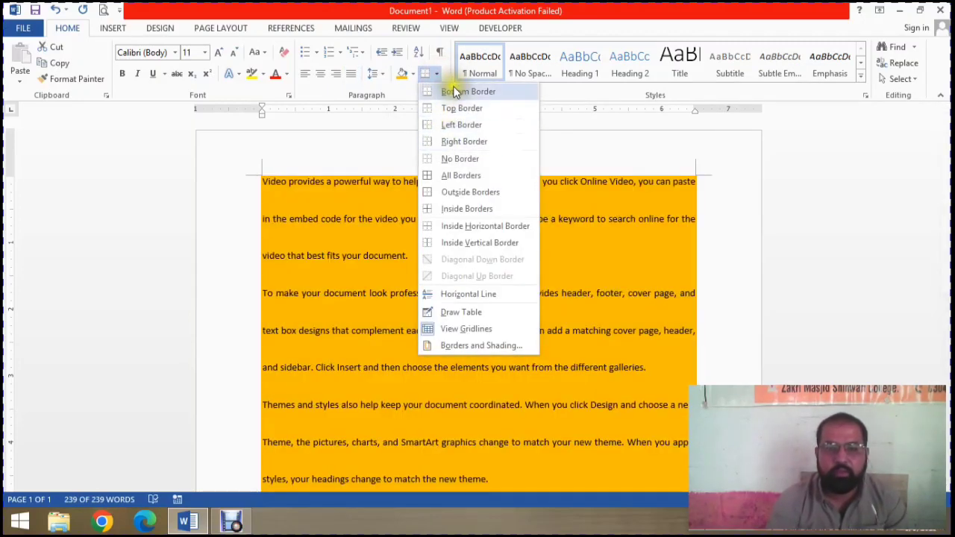
left_click(452, 91)
left_click(438, 73)
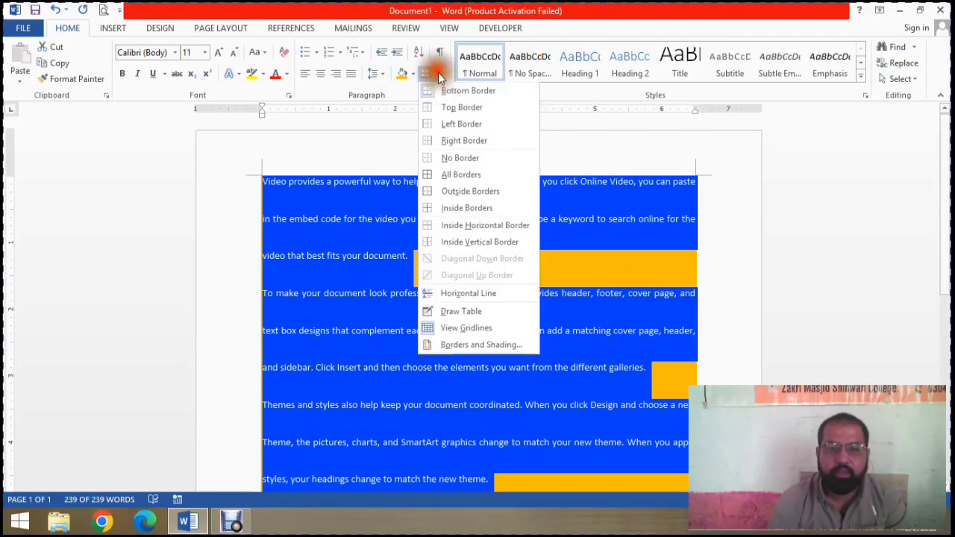
left_click(446, 110)
left_click(438, 73)
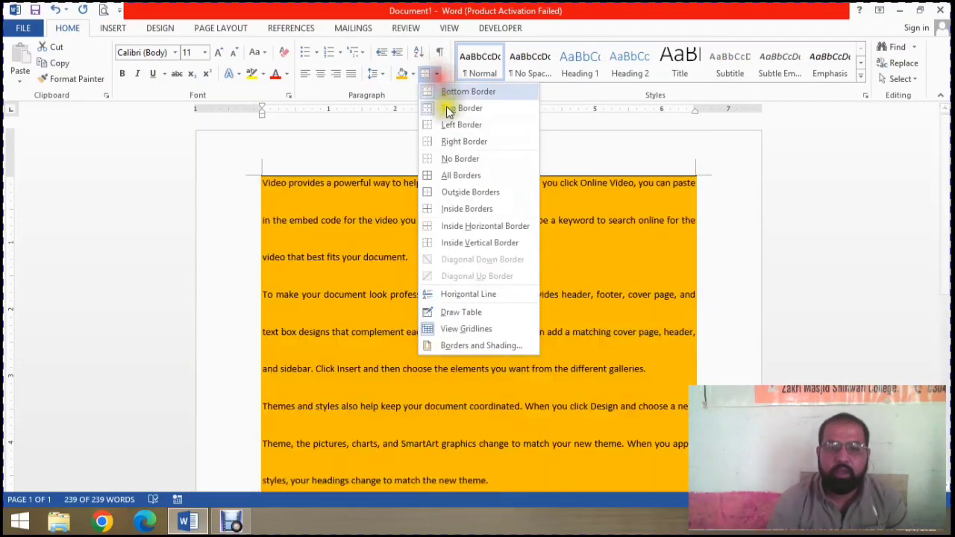
left_click(443, 124)
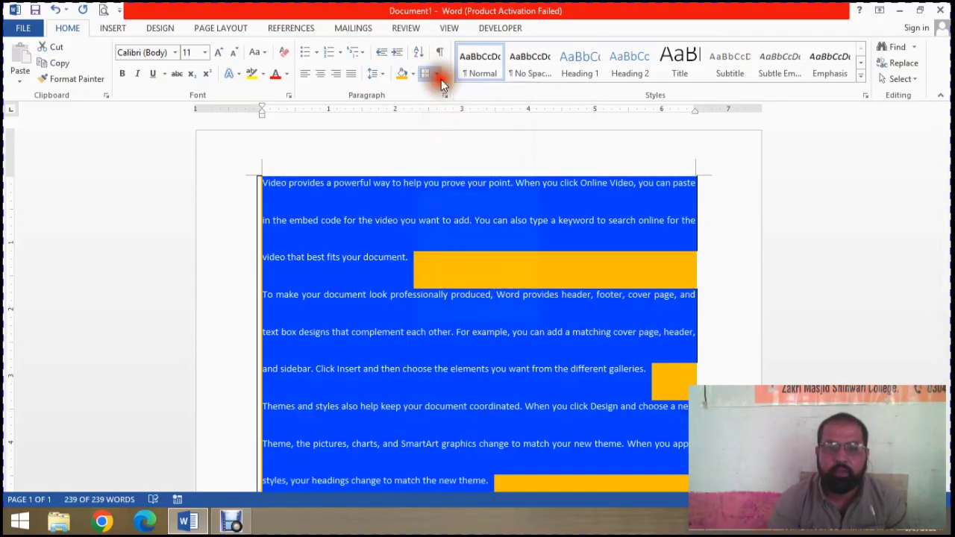
left_click(440, 77)
left_click(448, 141)
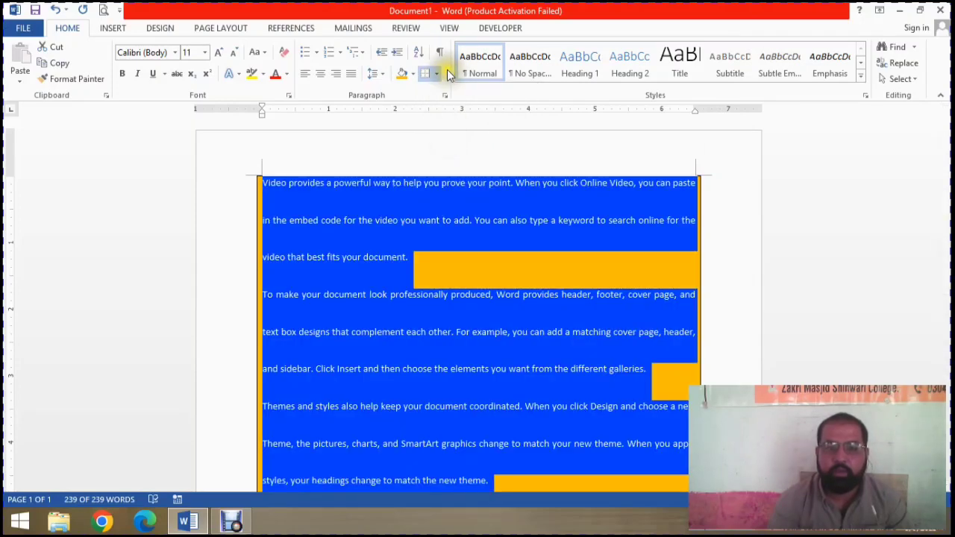
- Apply All Borders to the selected paragraphs and check the borders down to the end of the page
left_click(439, 74)
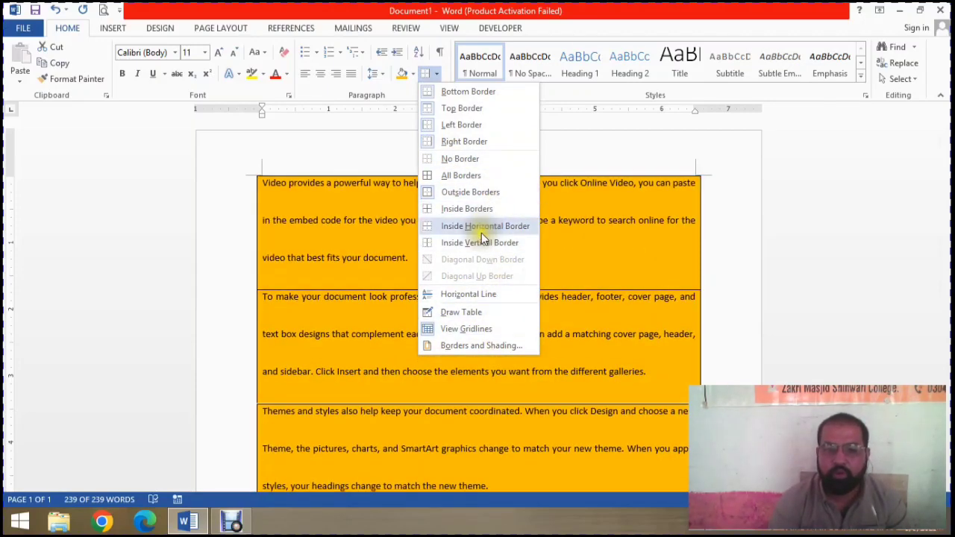
left_click(477, 176)
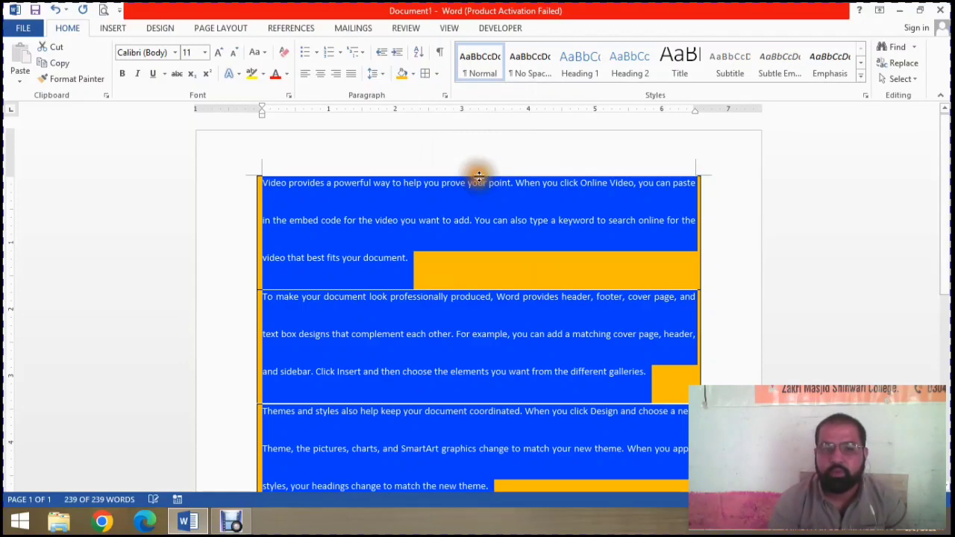
left_click(451, 246)
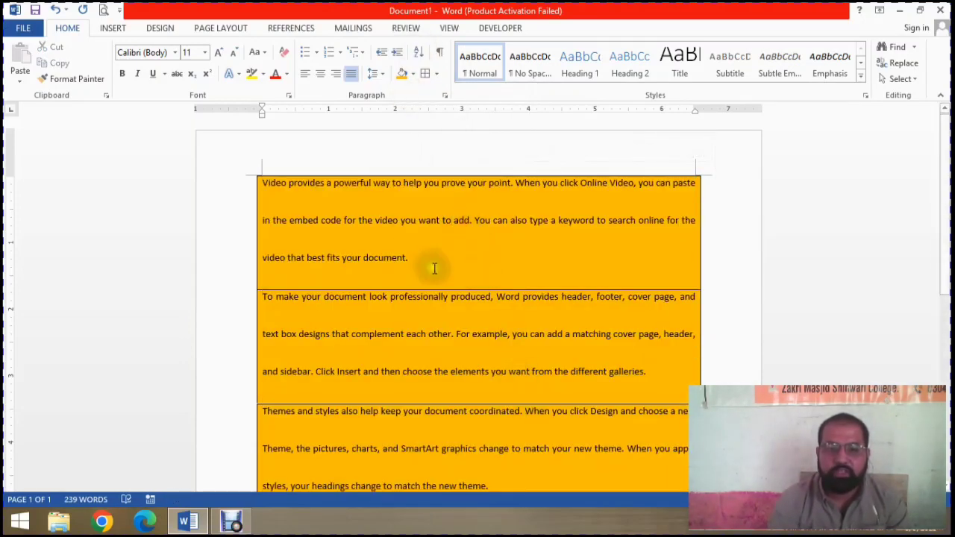
scroll(440, 268, "down", 4)
scroll(443, 266, "down", 4)
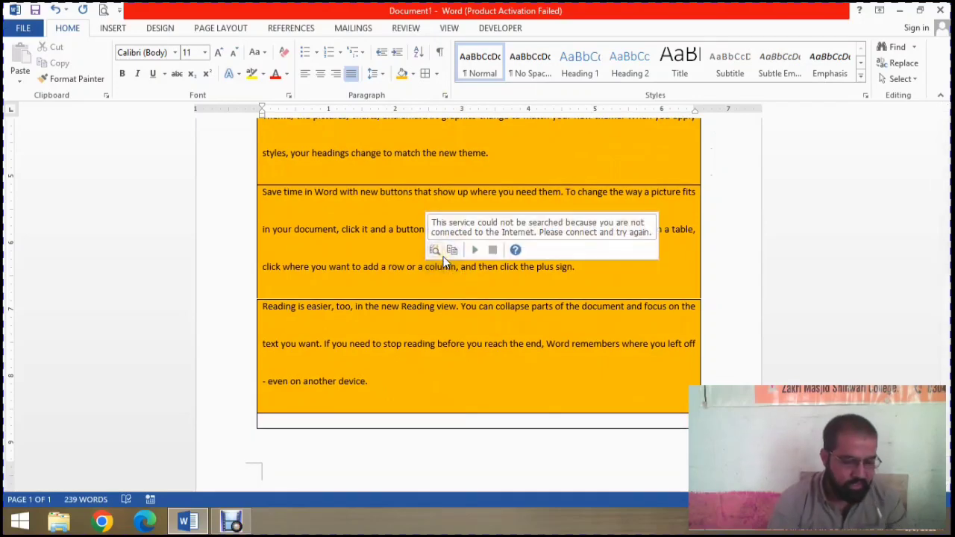
- Select the paragraphs and show the paragraph marks and hidden formatting symbols in the document
left_click_drag(396, 390, 440, 59)
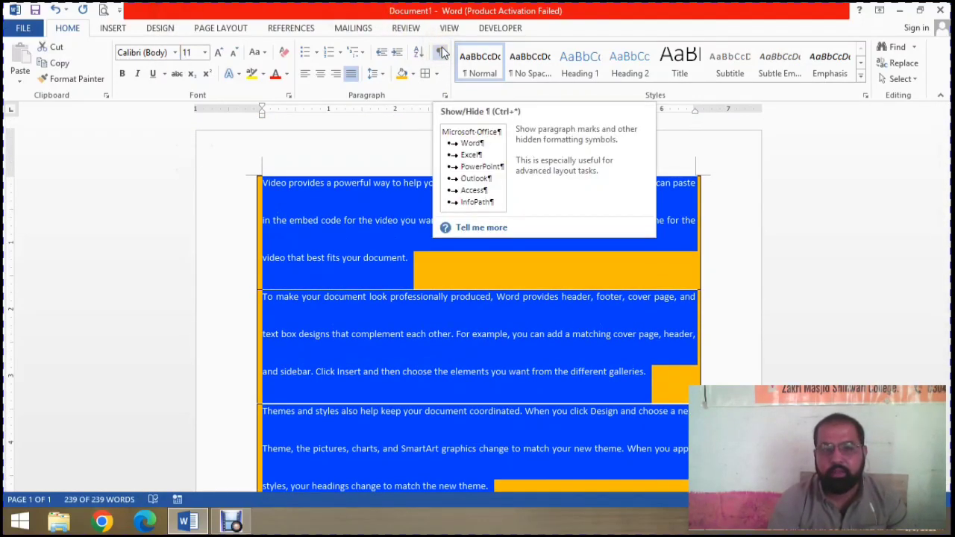
left_click(442, 53)
left_click(473, 223)
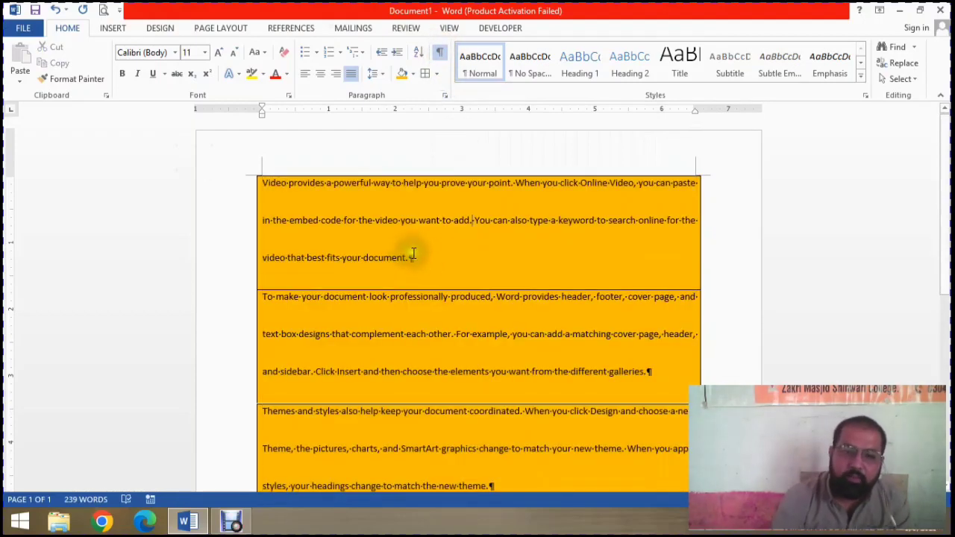
left_click(365, 259)
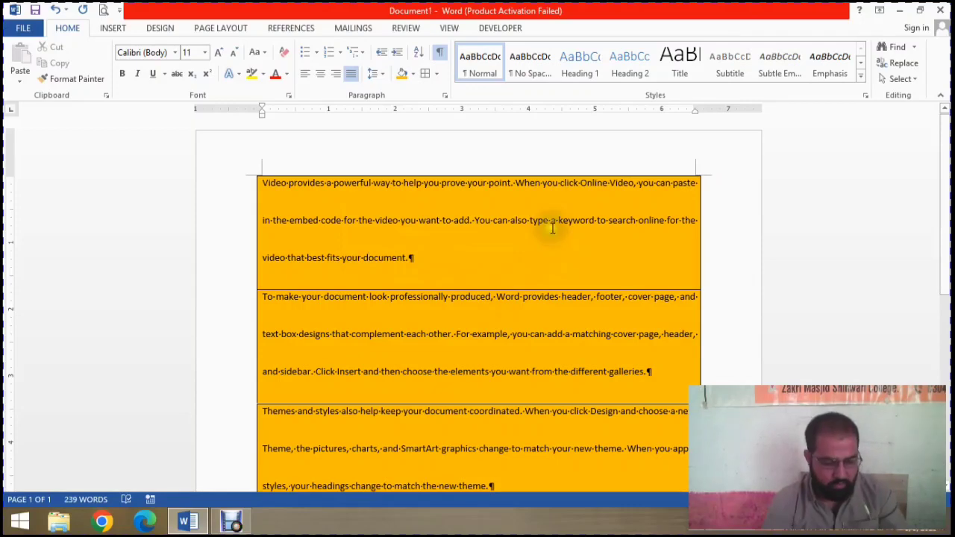
- Delete all the text from the document and hide the paragraph marks
key("ctrl+a")
key("Delete")
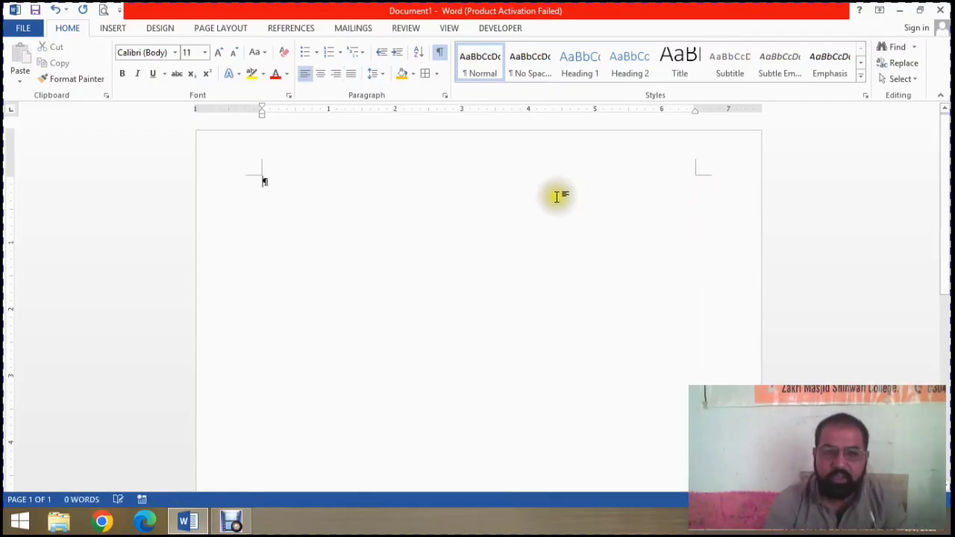
left_click(440, 52)
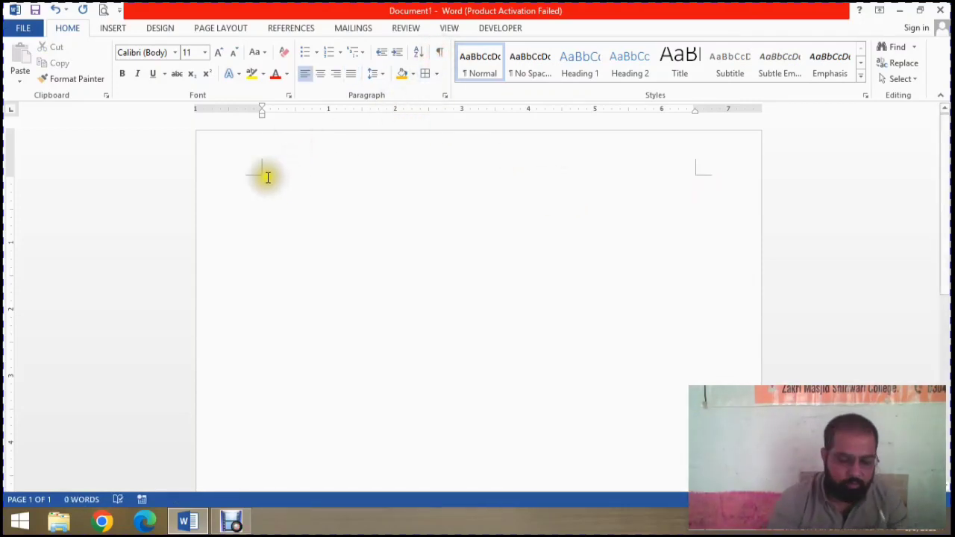
- Enter the numbers 1 to 9, each on its own line
type("1")
key("Return")
type("2")
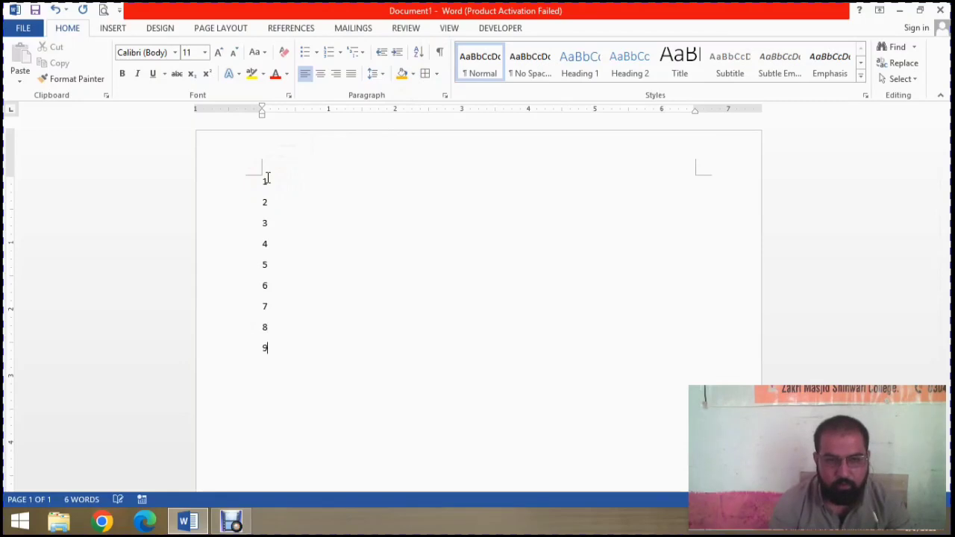
- Sort the nine number lines by paragraphs as numbers in descending order, with no header row
left_click_drag(289, 343, 205, 169)
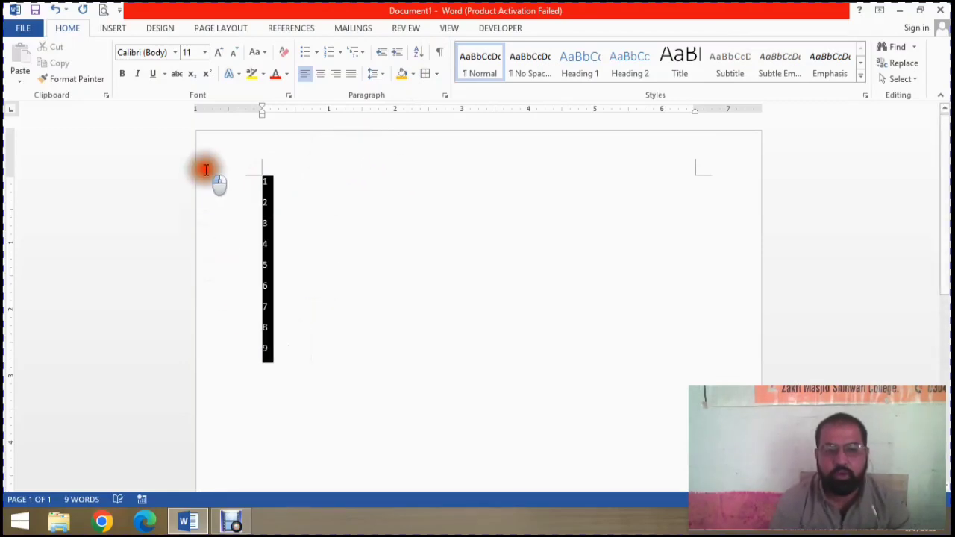
left_click(421, 52)
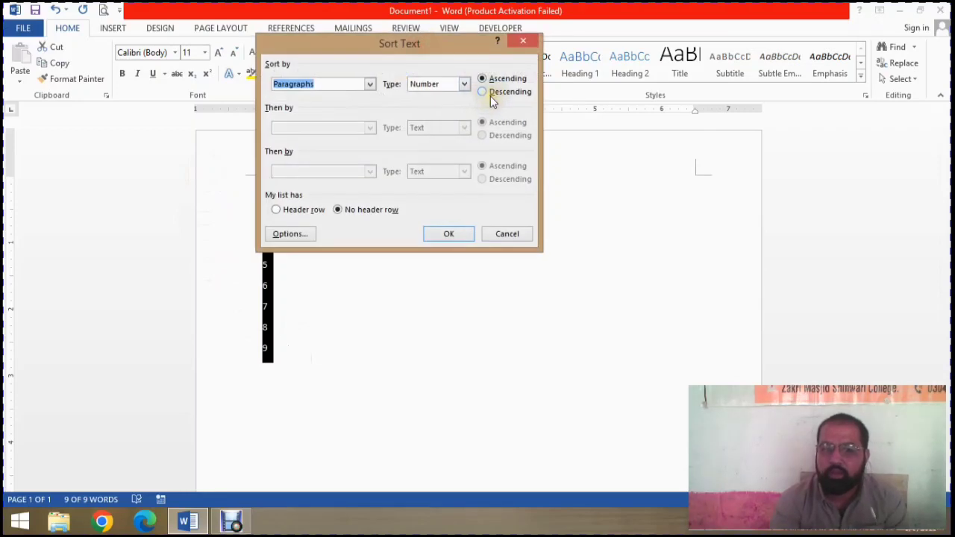
left_click(456, 44)
left_click_drag(457, 43, 560, 183)
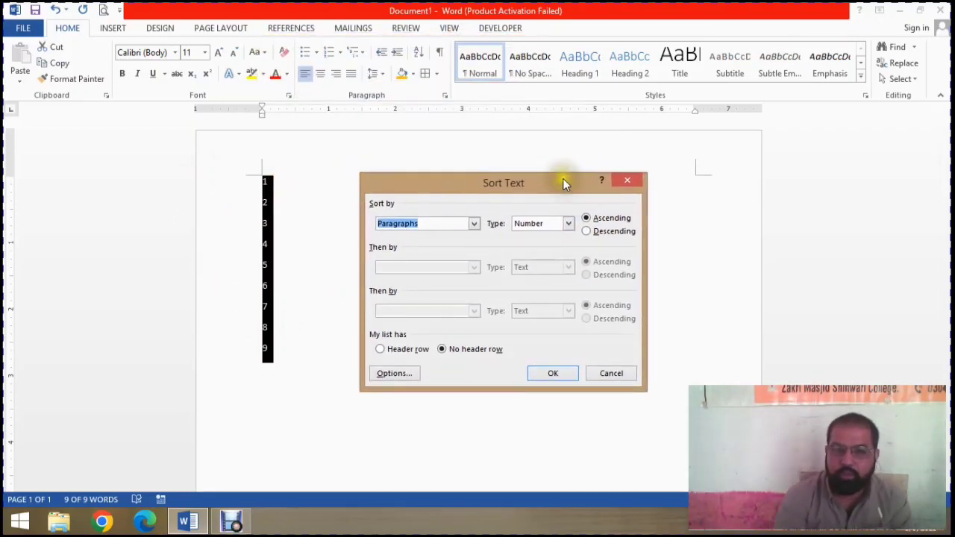
left_click(595, 232)
left_click(596, 224)
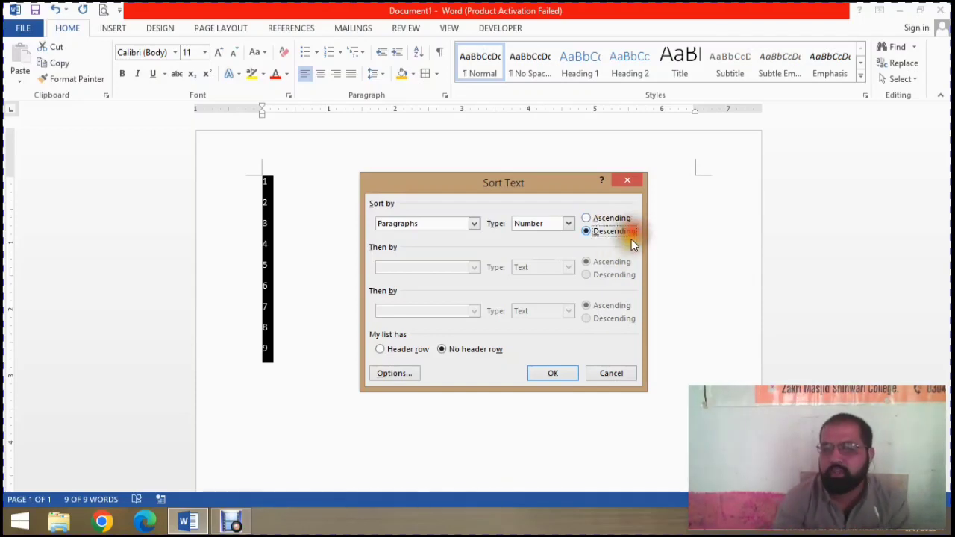
left_click(558, 373)
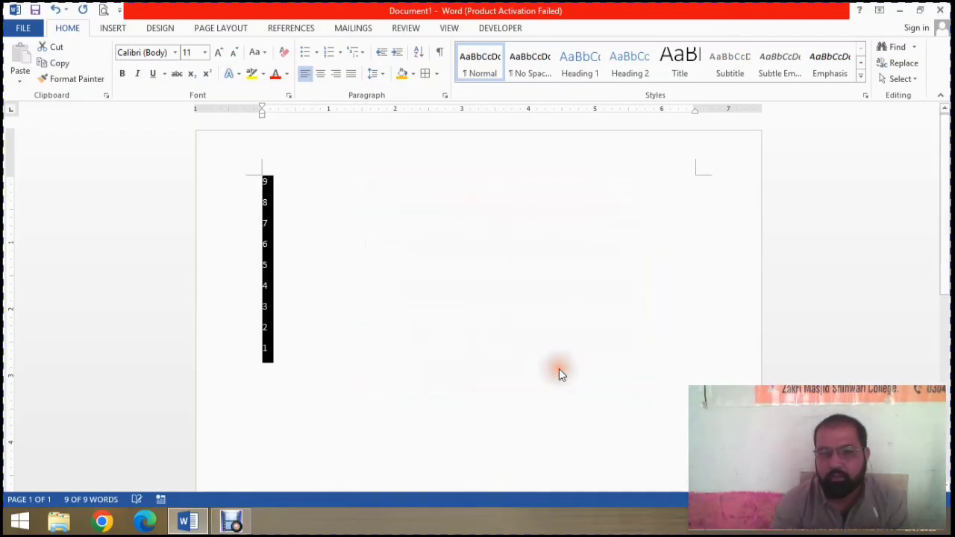
left_click(331, 262)
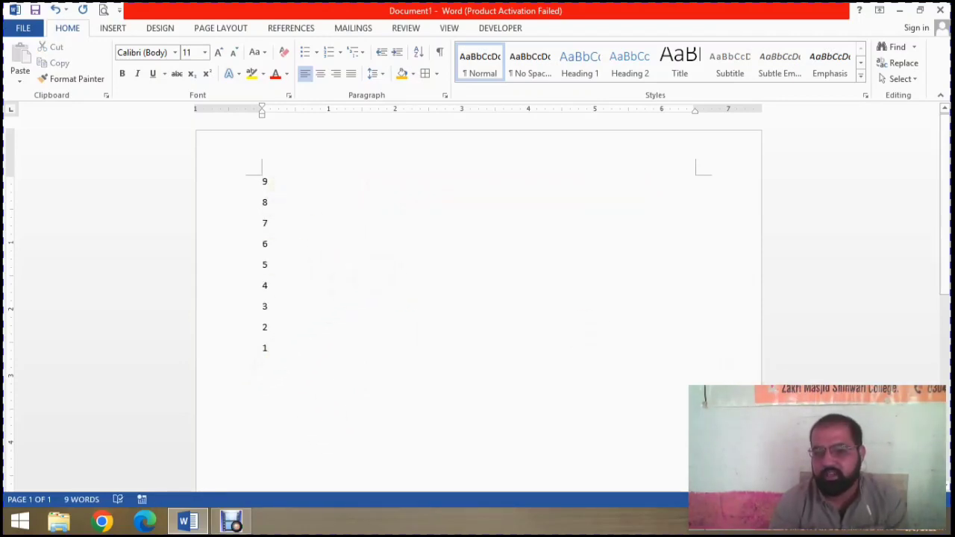
left_click_drag(870, 500, 878, 500)
scroll(420, 495, "up", 3)
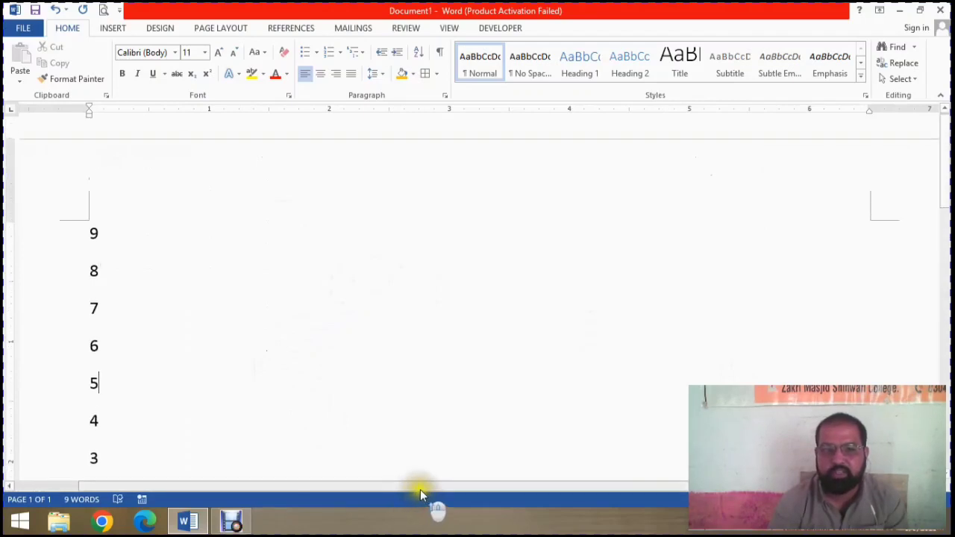